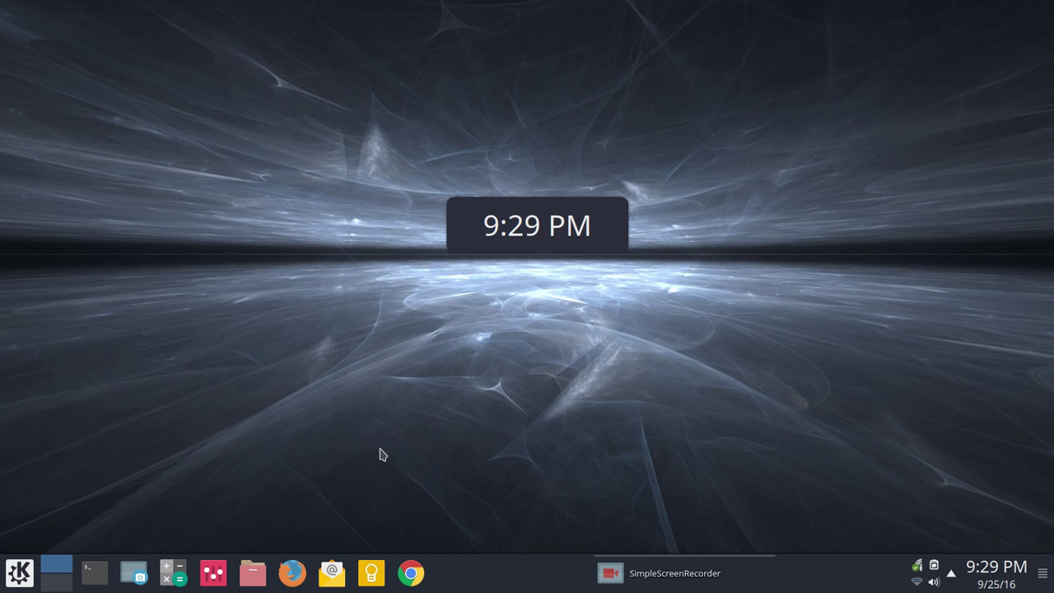
Step: Open System Settings to the Desktop Theme page of Workspace Theme and check how the application launcher looks
left_click(214, 576)
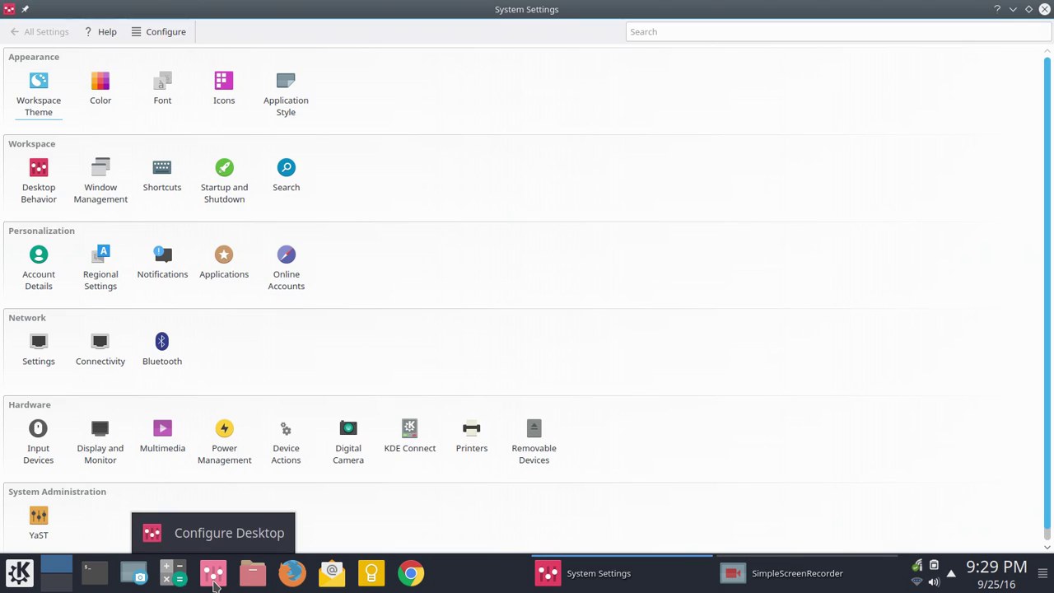
mouse_move(33, 96)
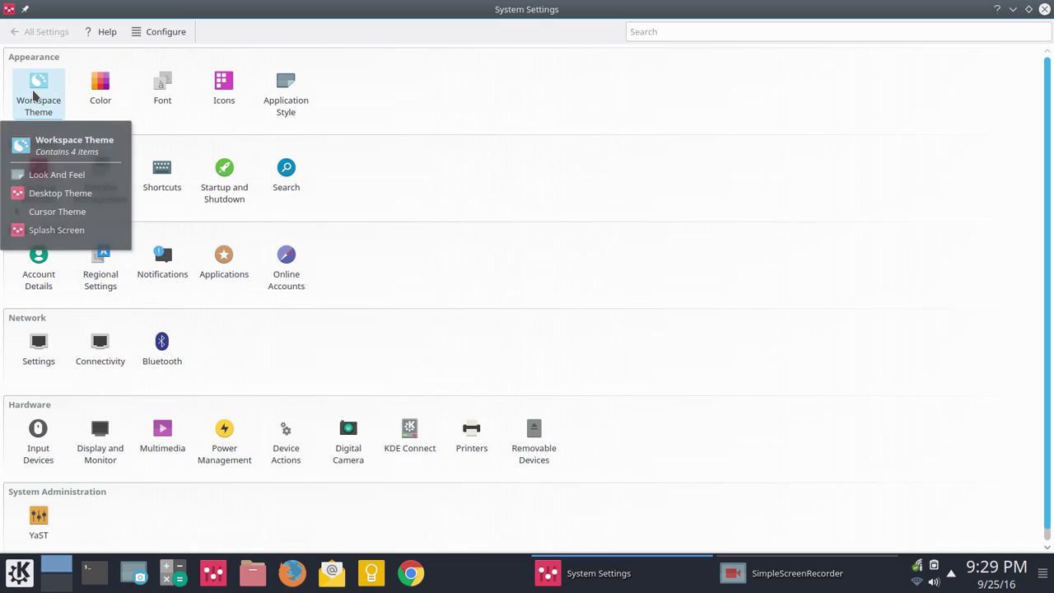
left_click(33, 96)
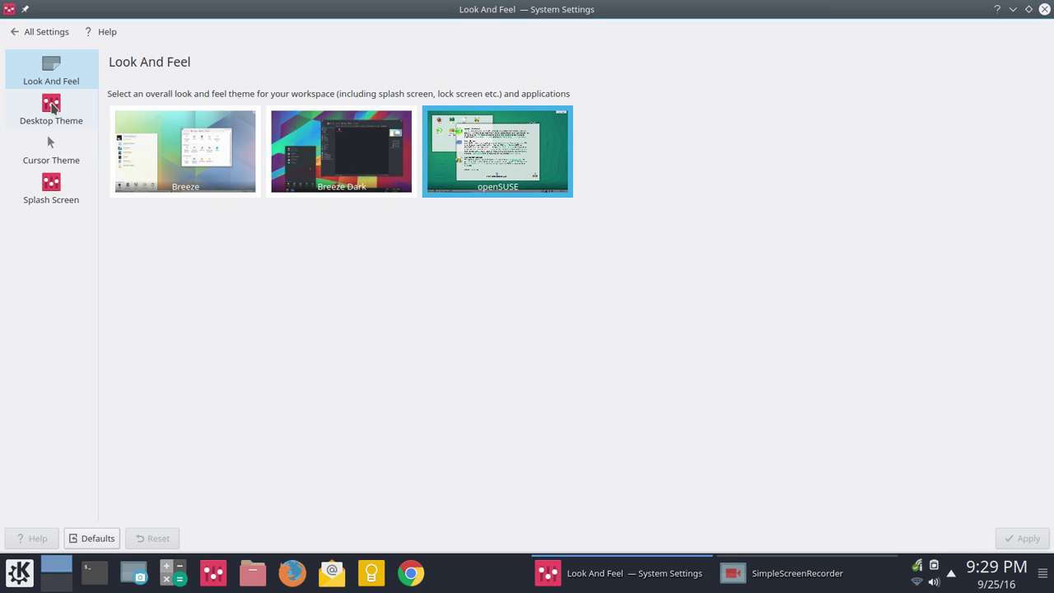
left_click(52, 108)
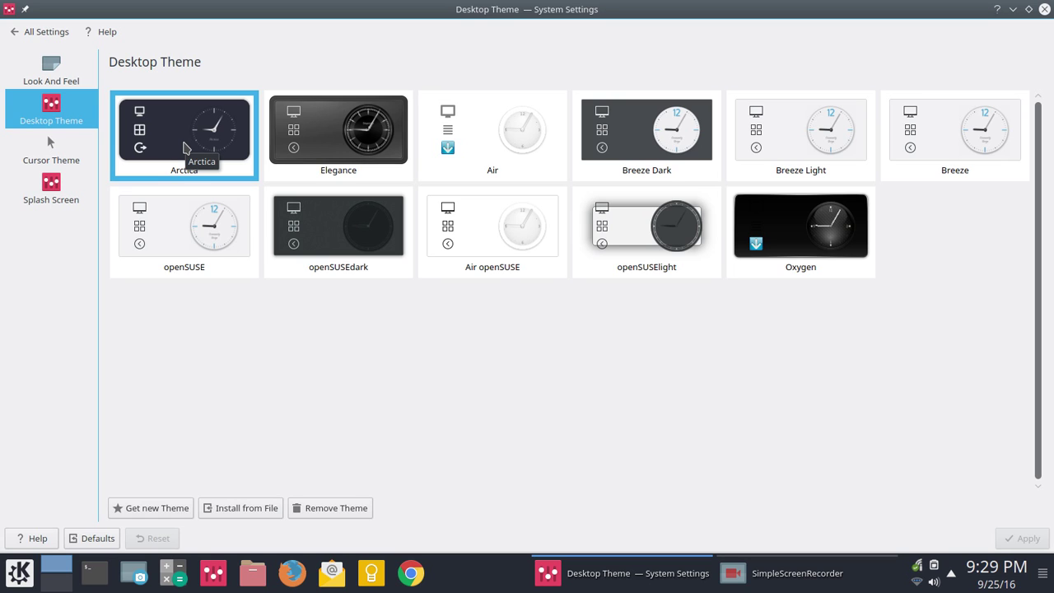
left_click(24, 579)
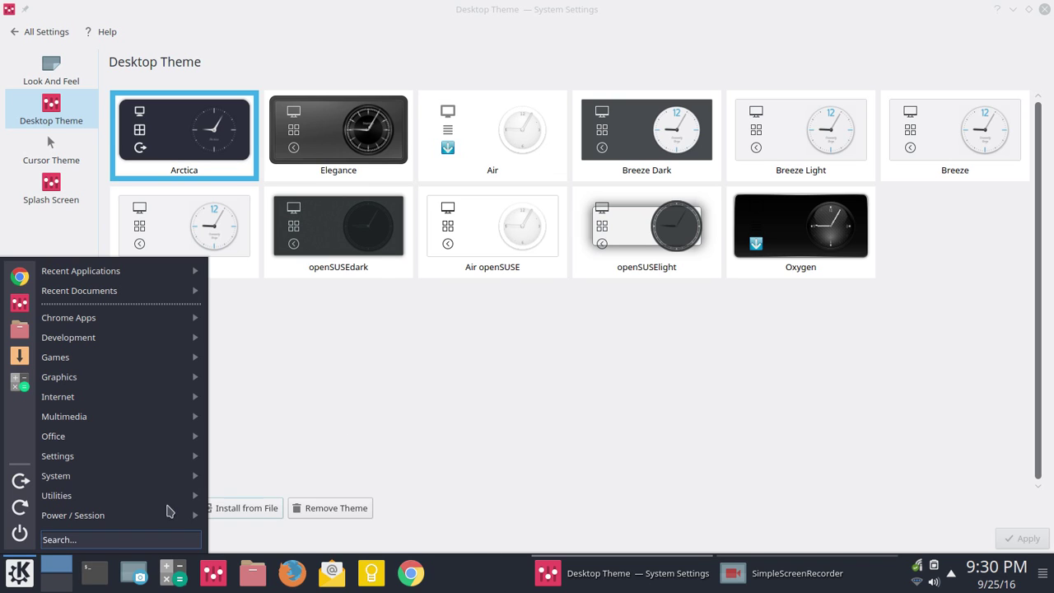
left_click(748, 398)
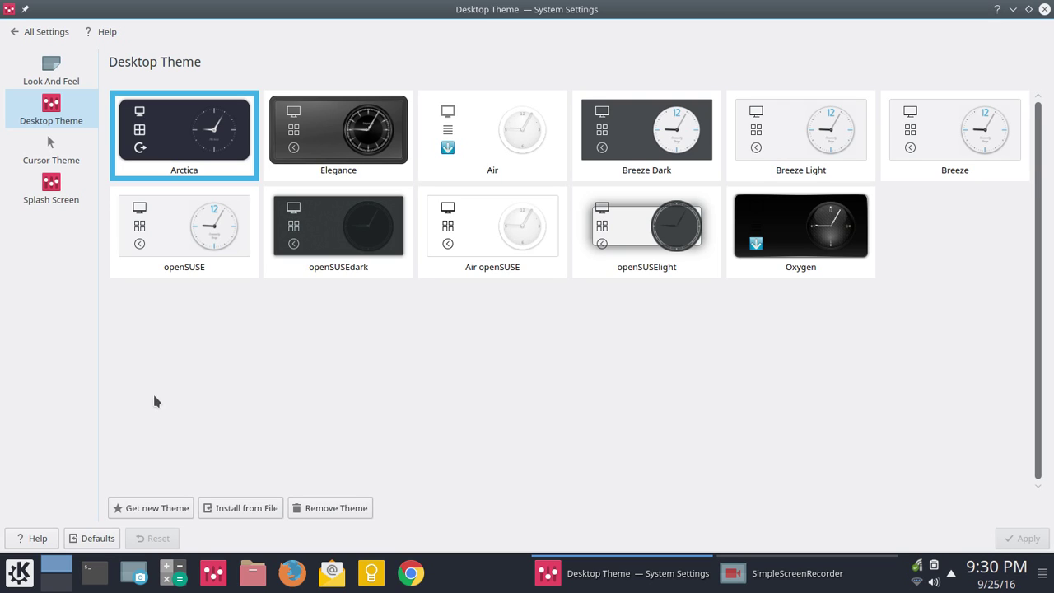
Step: Open the installer for new desktop themes and browse the list ordered by most downloads and by rating
left_click(166, 515)
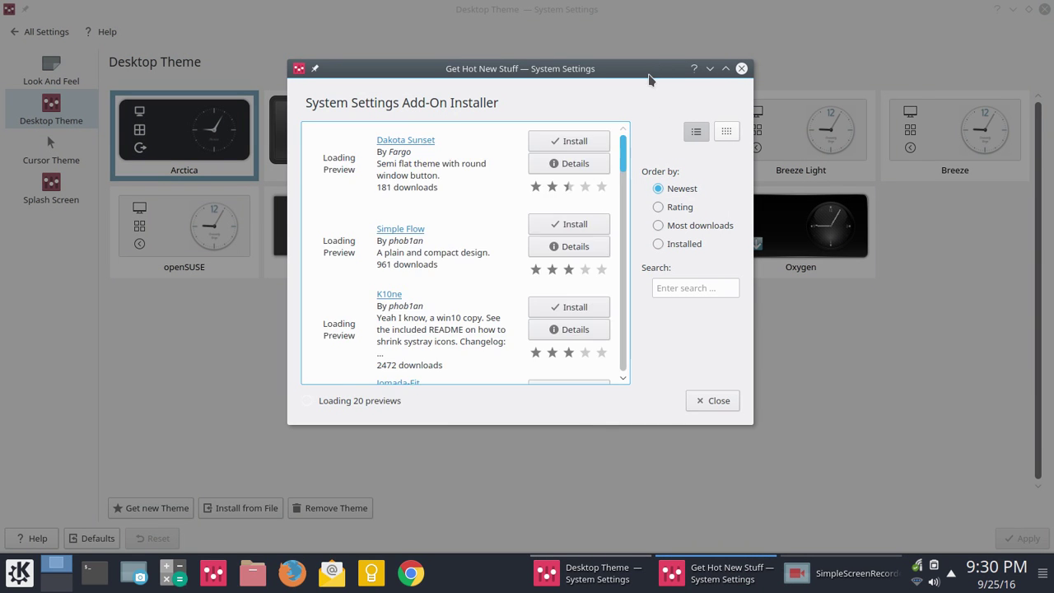
left_click_drag(649, 78, 608, 138)
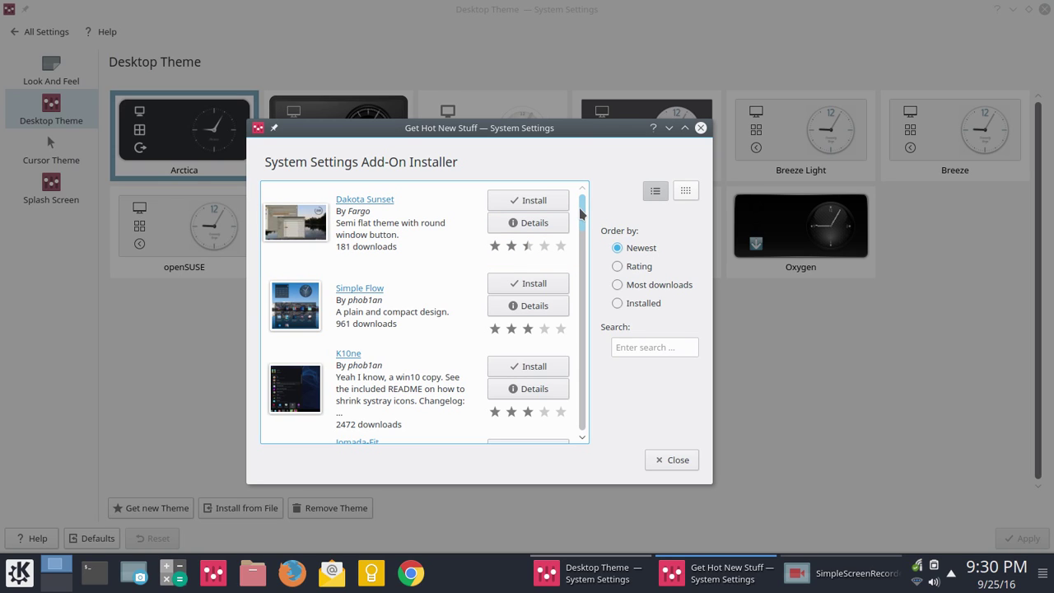
left_click_drag(582, 207, 572, 184)
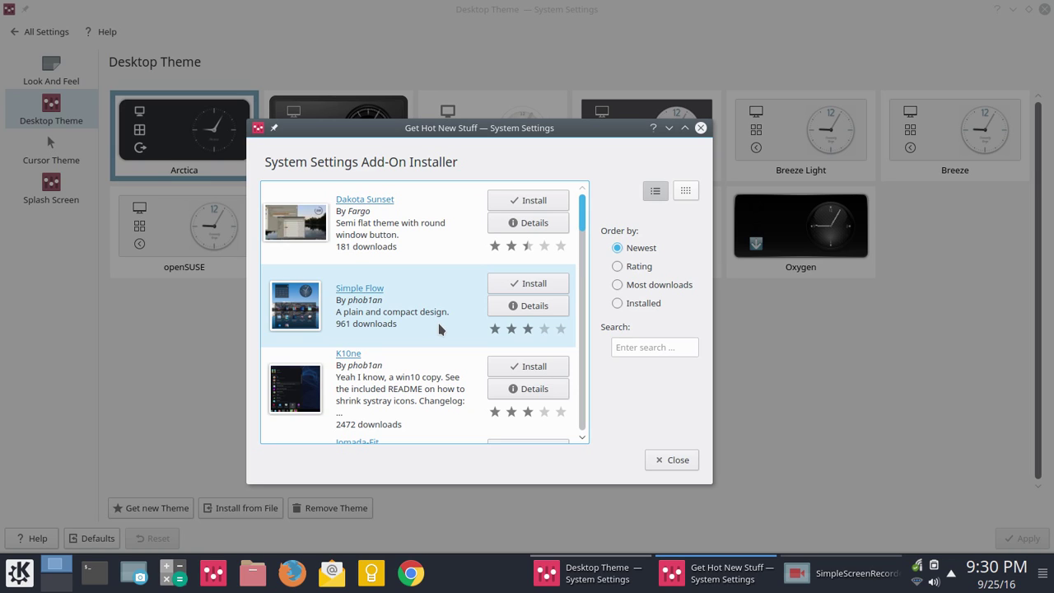
left_click(652, 285)
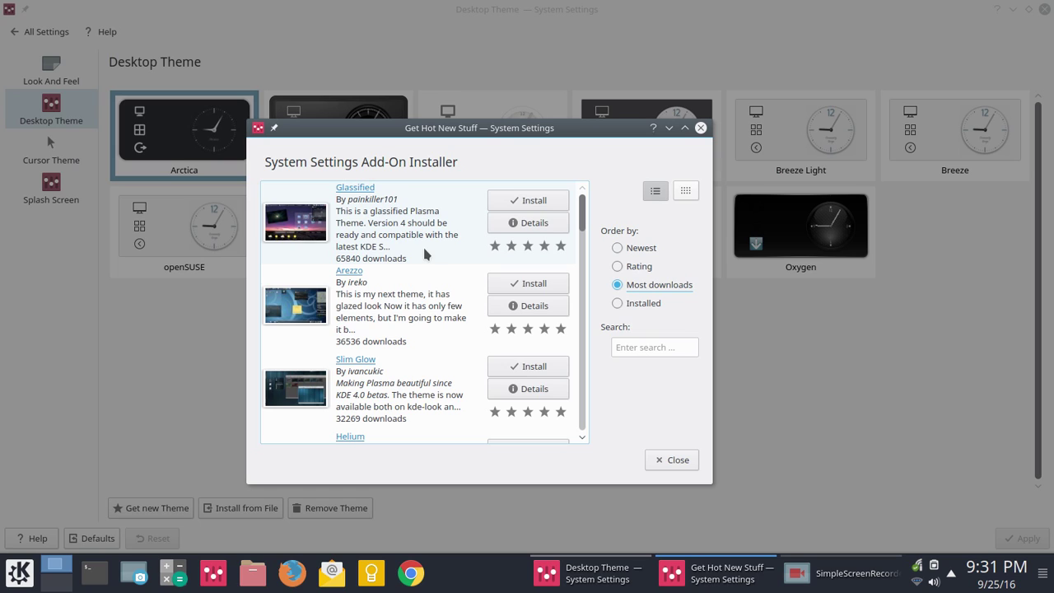
left_click(634, 269)
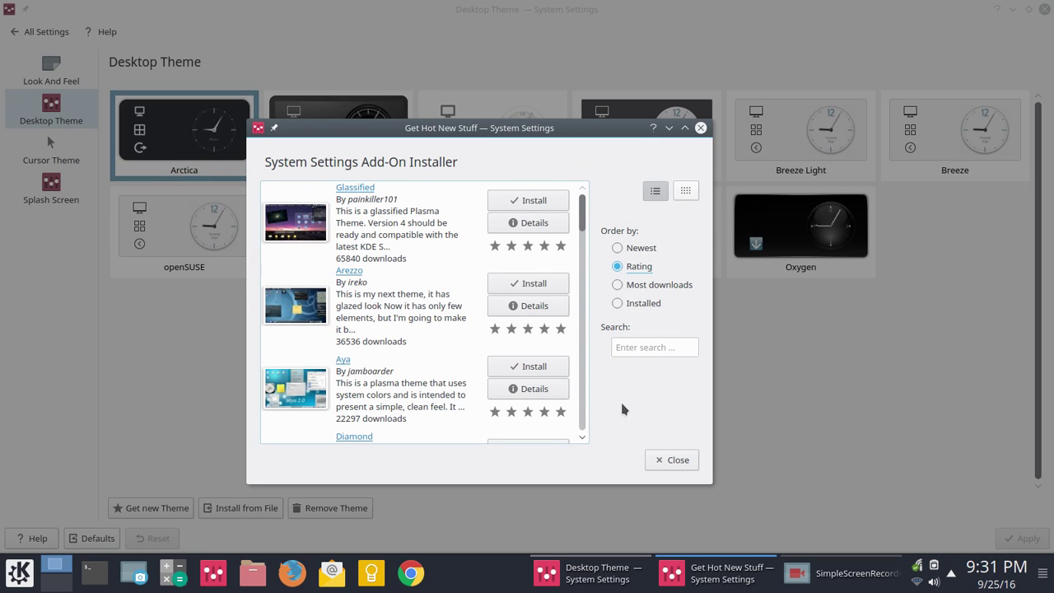
Step: Search the desktop theme installer for "Arctica" and clear the search
left_click(642, 347)
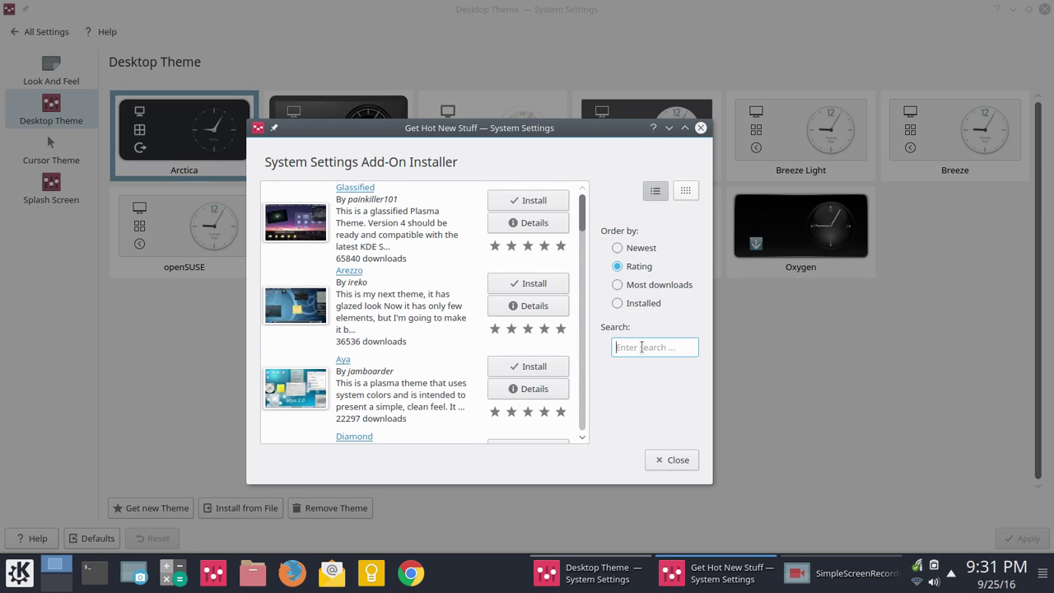
type("Ar")
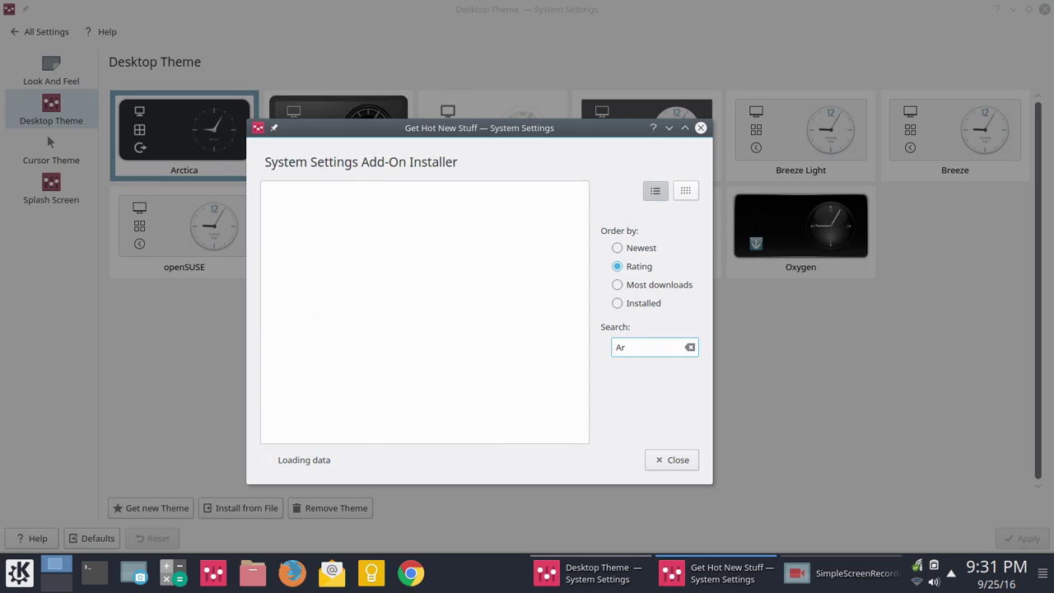
type("ctica")
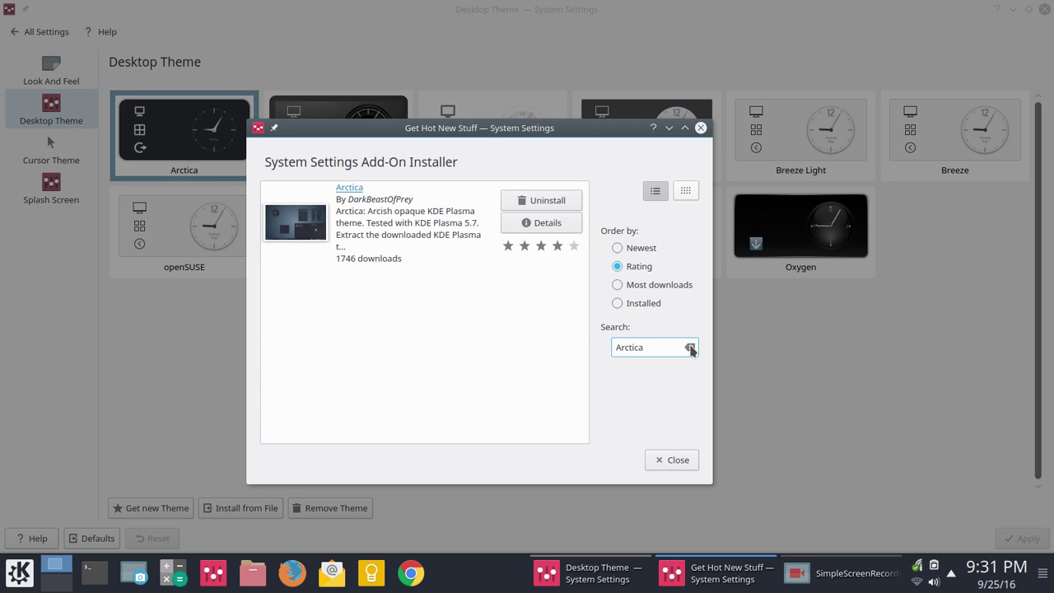
left_click(690, 349)
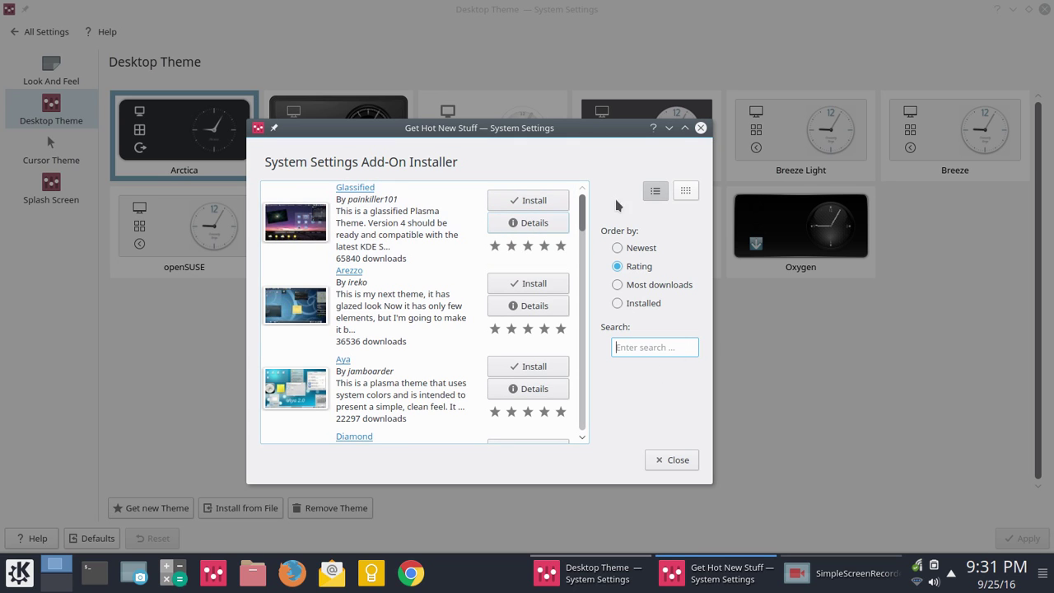
Step: Maximize the add-on installer and look through the preview images in the Glassified theme's details
left_click(684, 128)
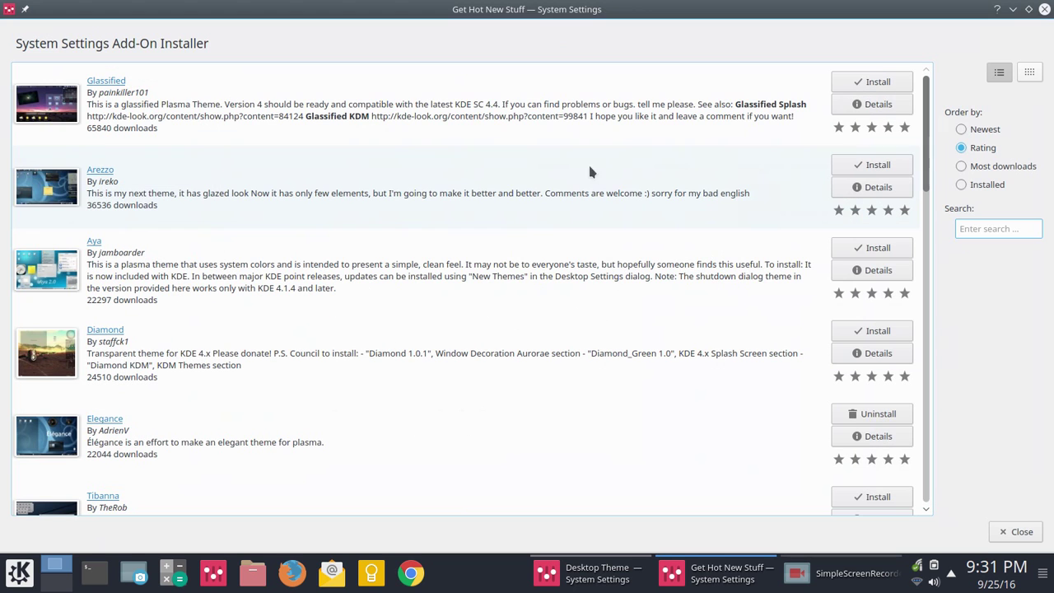
left_click(878, 104)
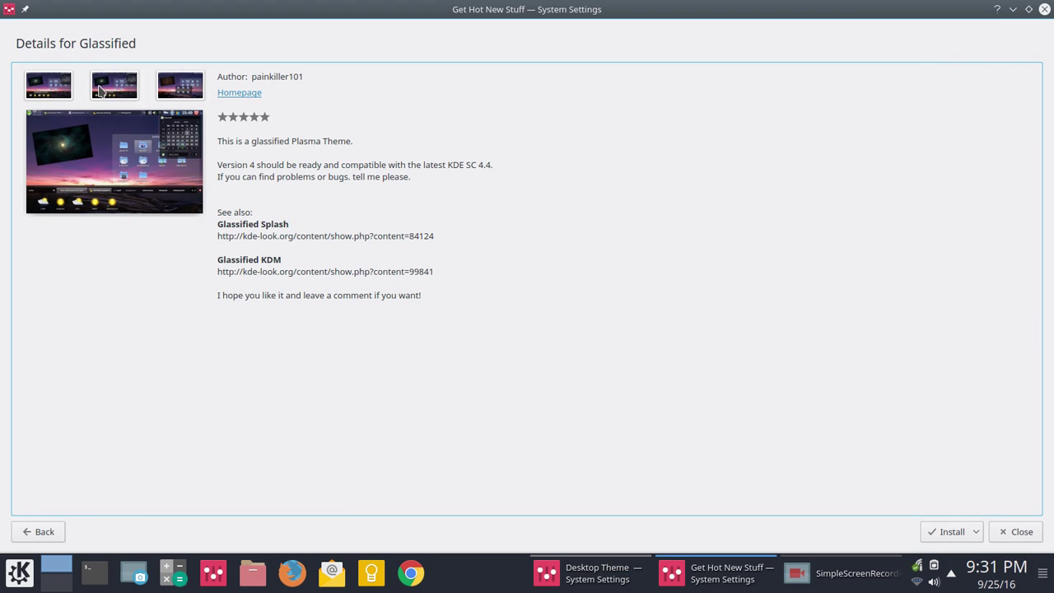
left_click(188, 87)
left_click(120, 96)
left_click(190, 93)
left_click(121, 99)
Step: View the Glassified theme's homepage in the browser and close both the browser and the add-on installer
left_click(238, 93)
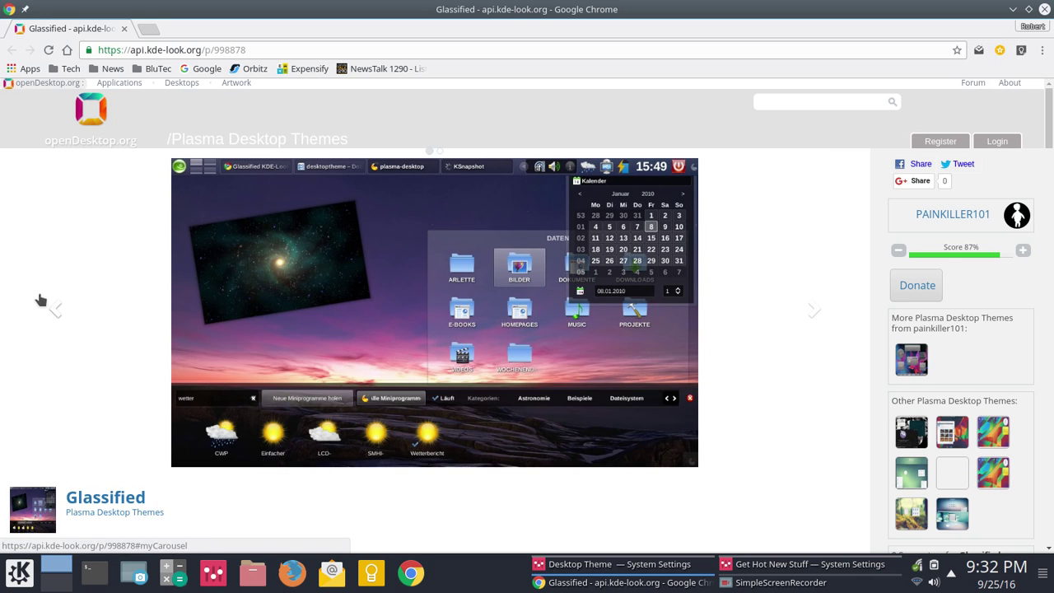
left_click(1044, 9)
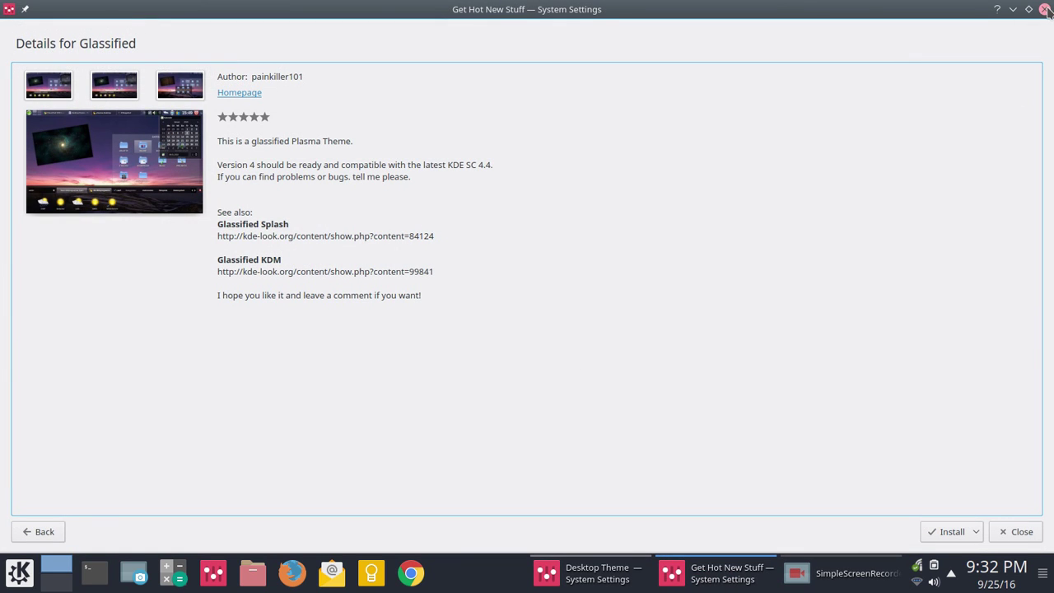
left_click(1022, 531)
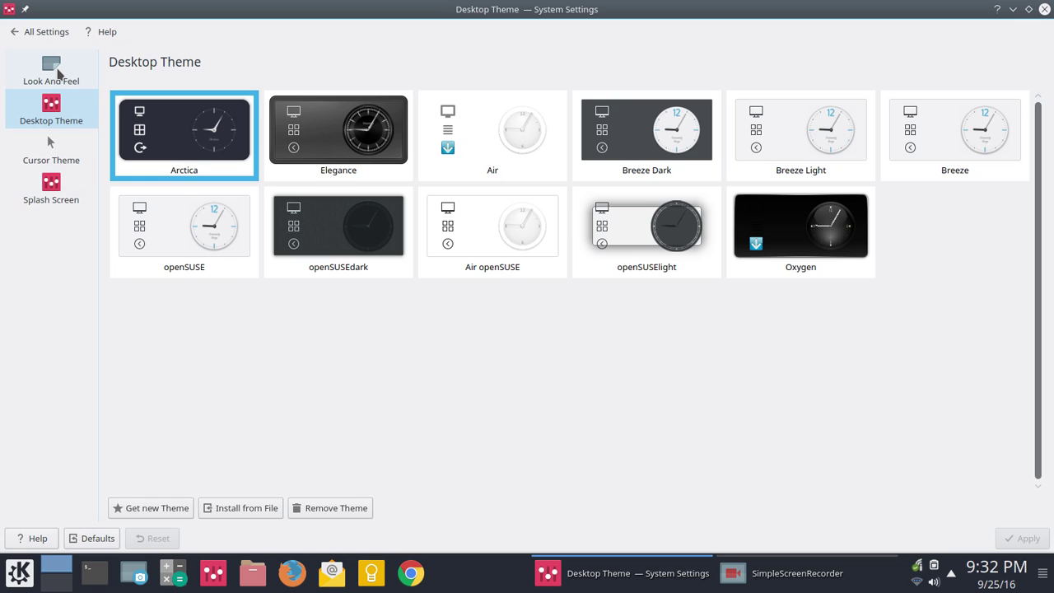
Step: Select the Arctica desktop theme and return to the overview of all settings
left_click(58, 73)
left_click(52, 117)
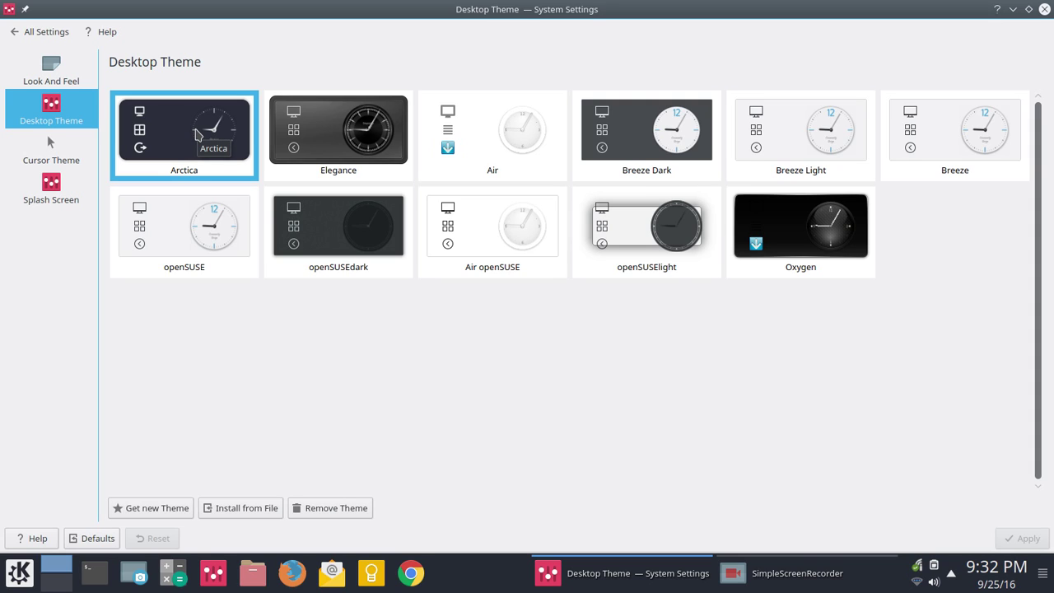
left_click(198, 136)
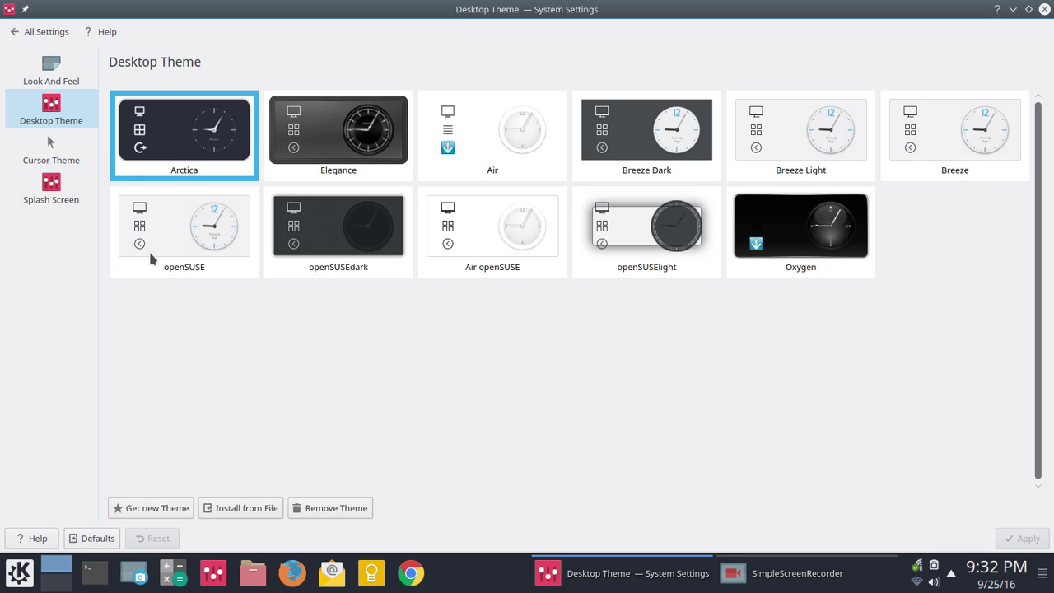
left_click(21, 33)
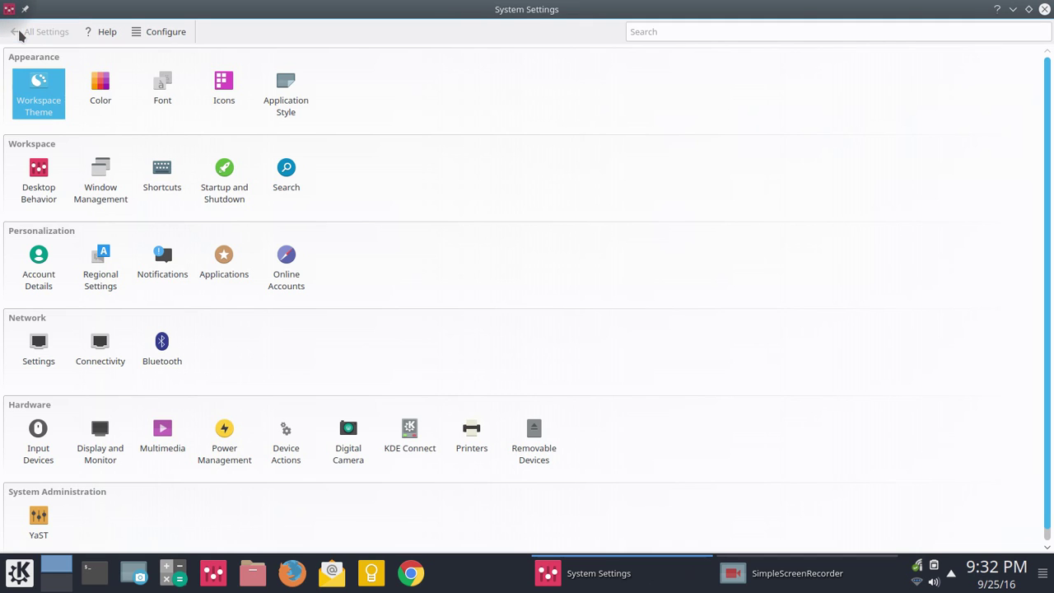
Step: Browse the new icon themes in the Icons settings by rating, most downloads and installed, and close the installer
left_click(224, 89)
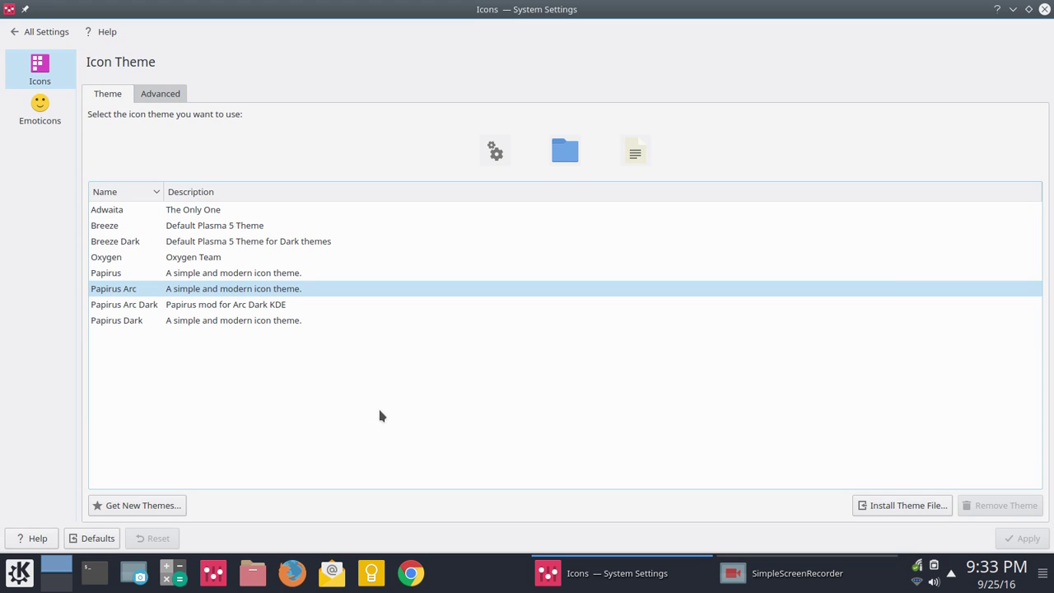
left_click(156, 505)
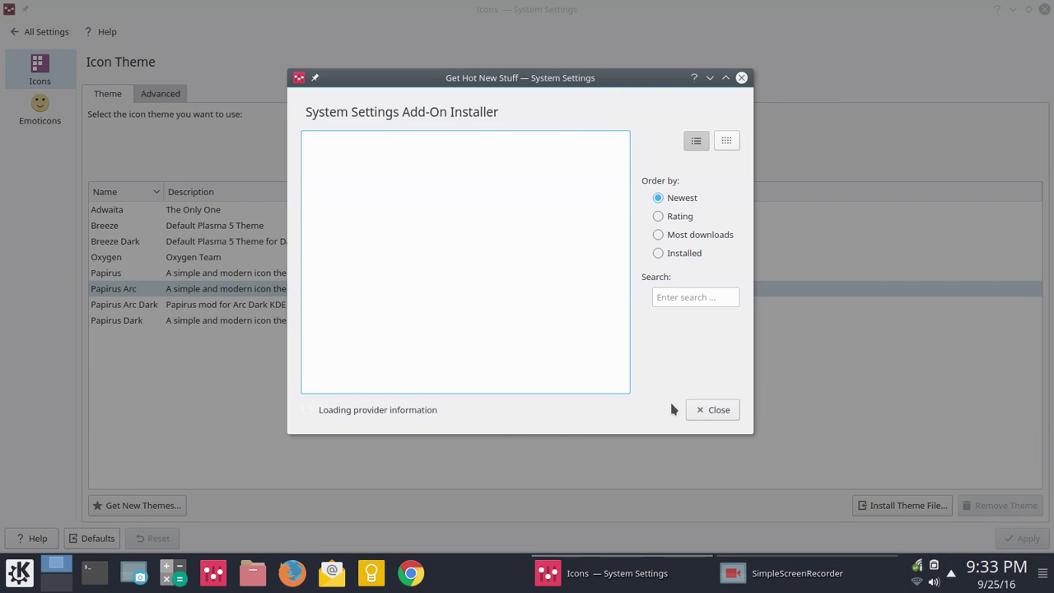
left_click(680, 217)
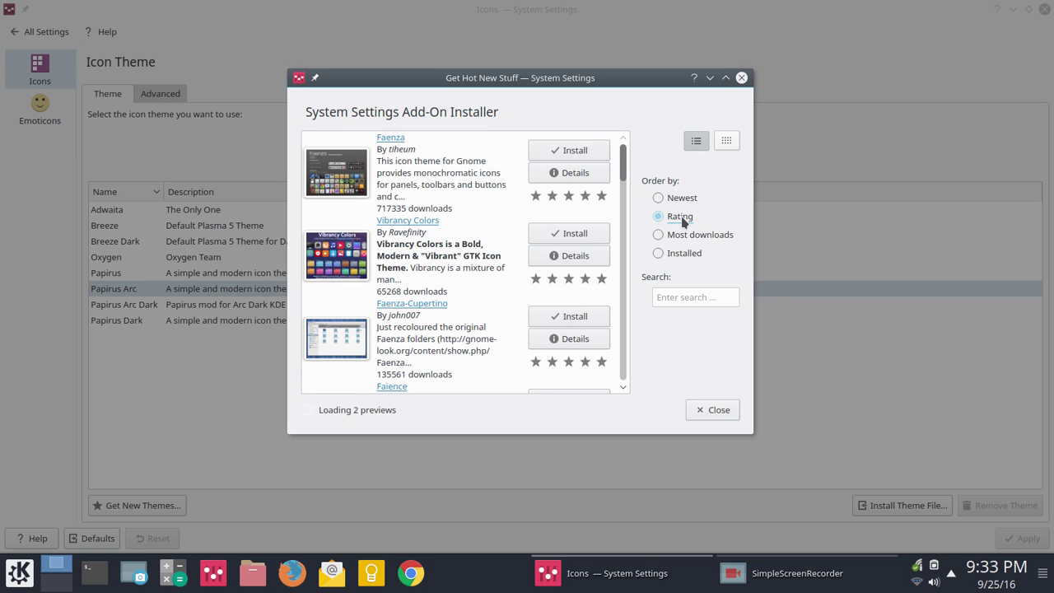
left_click(686, 236)
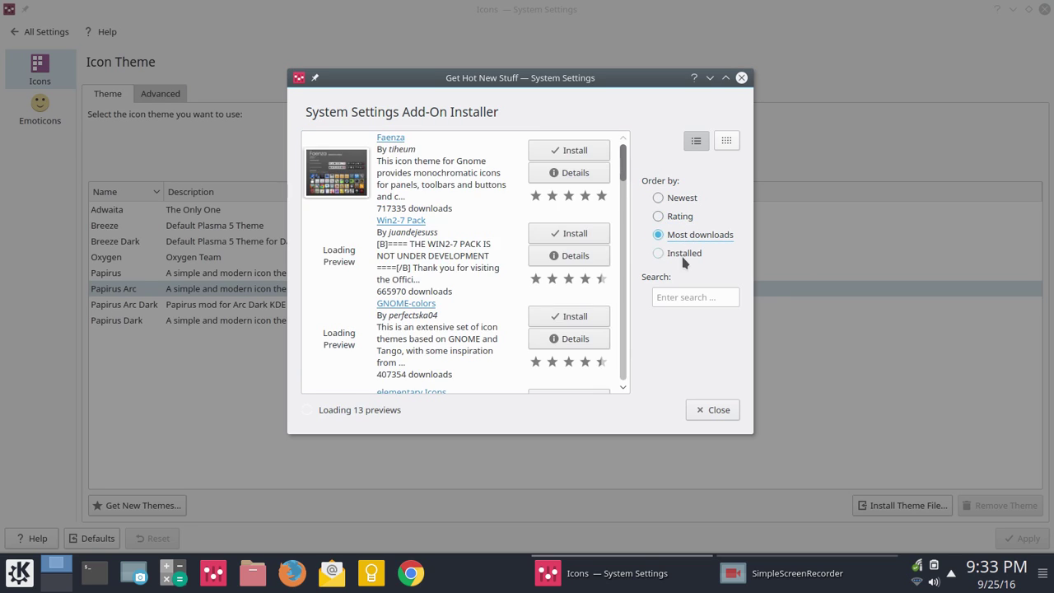
left_click(684, 256)
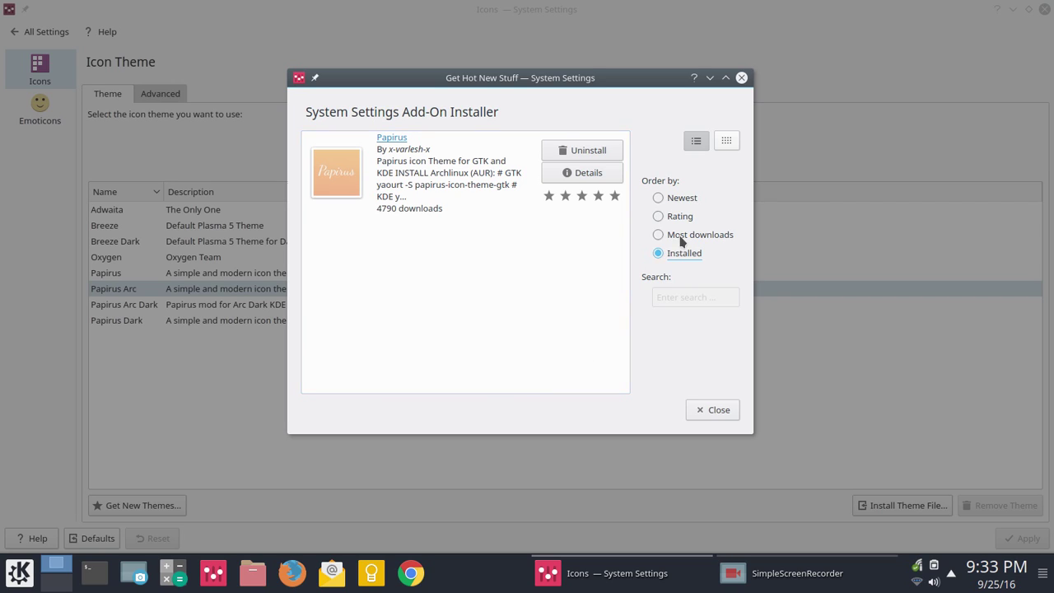
left_click(740, 79)
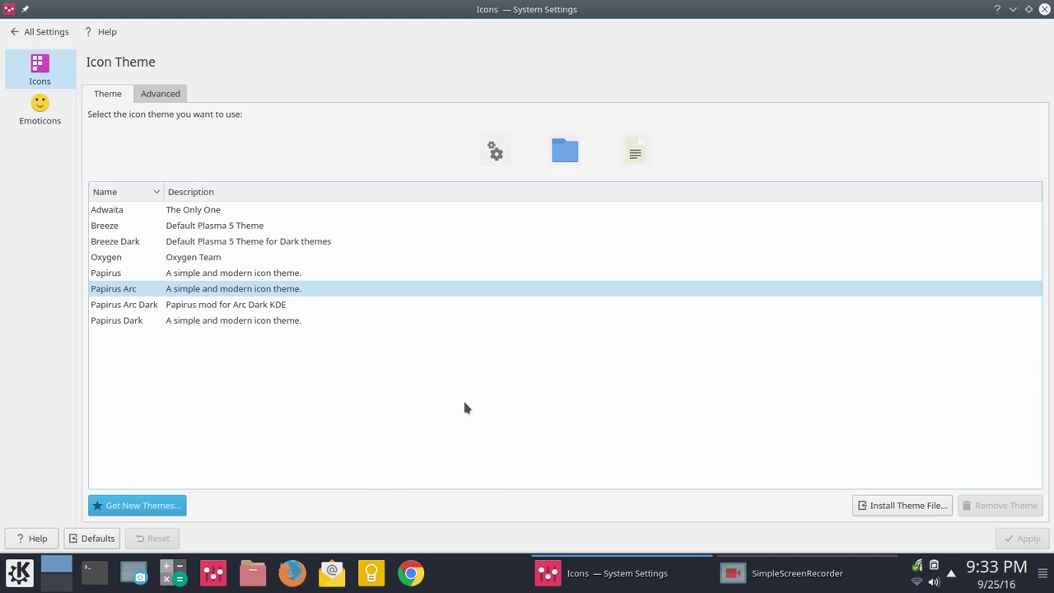
Step: Switch to Firefox, open the bookmarked Papirus icon theme page, list its files and view the installation instructions for papirus-kde.tar.xz
left_click(294, 566)
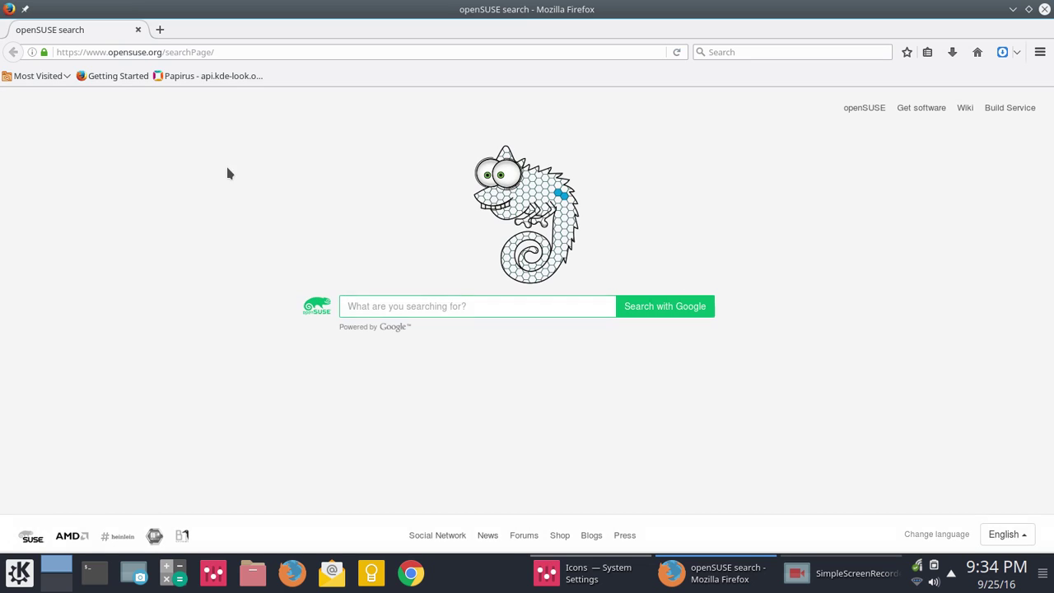
left_click(225, 77)
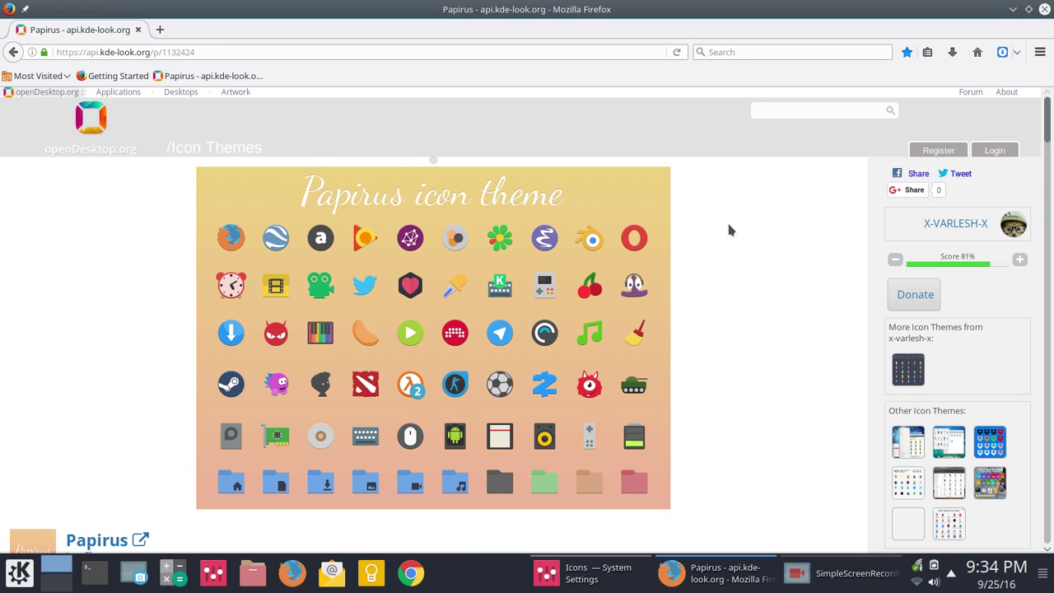
scroll(728, 235, "down", 2)
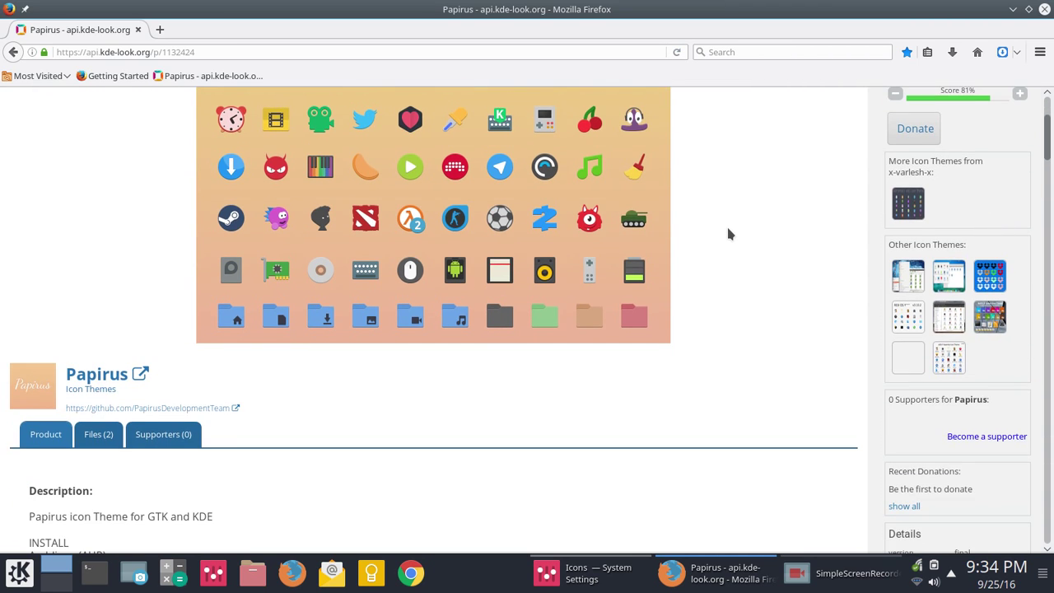
scroll(728, 235, "down", 3)
scroll(726, 226, "down", 3)
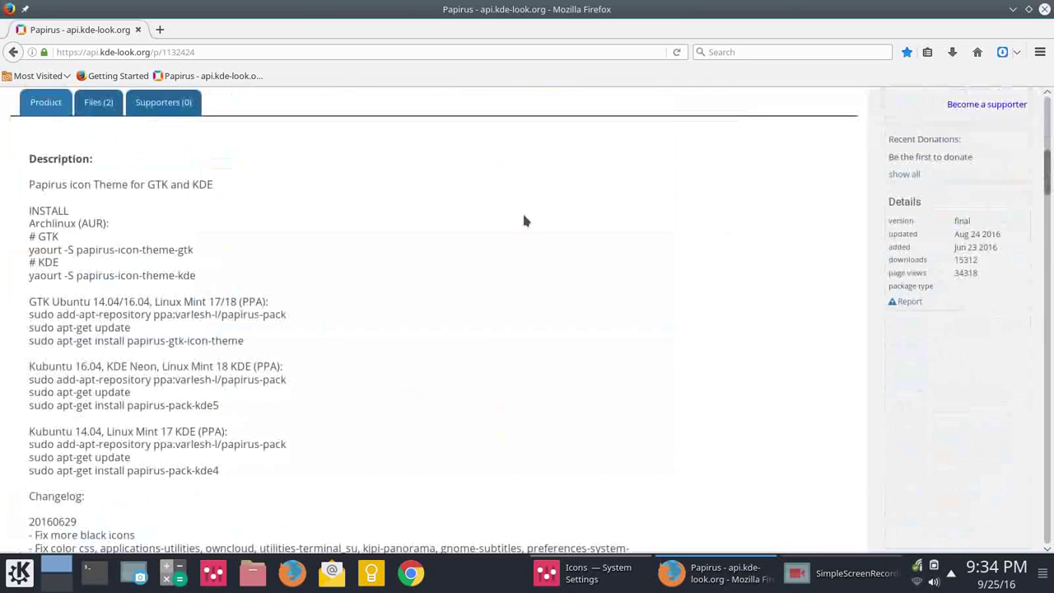
left_click(102, 104)
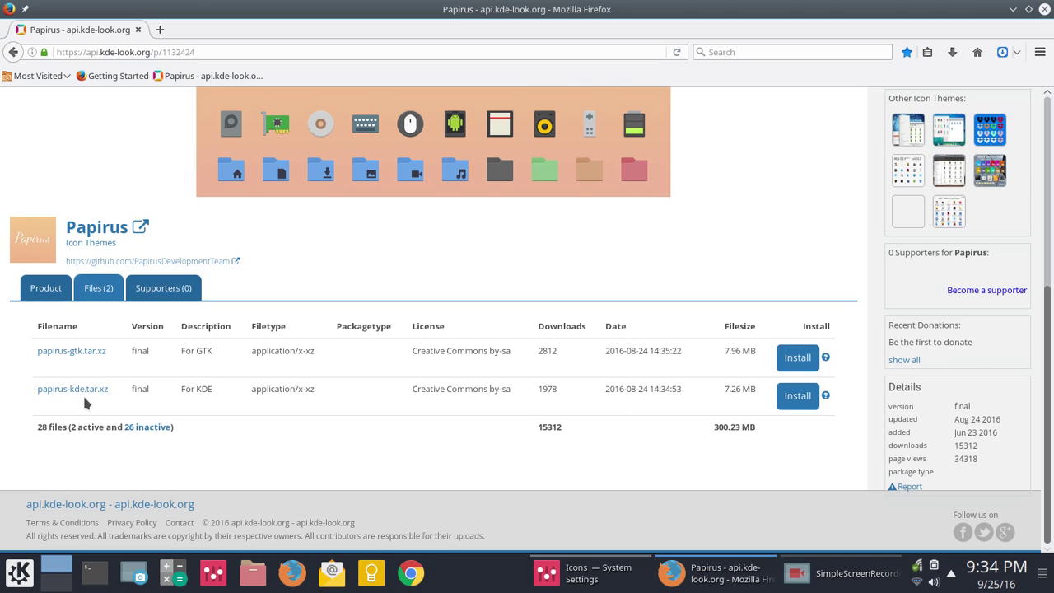
left_click(826, 397)
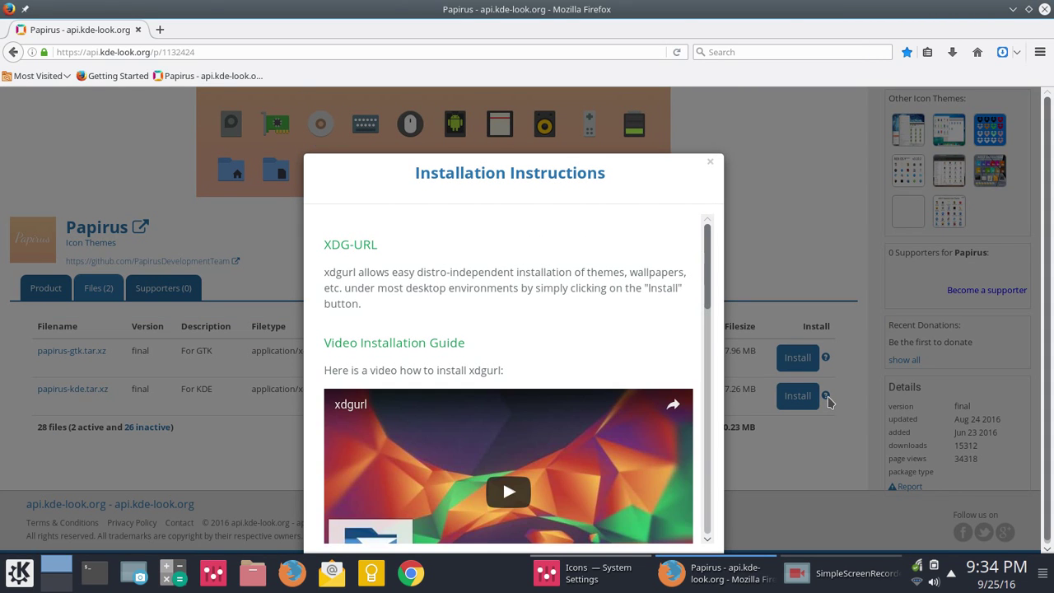
Step: Close the installation instructions, check the link options of papirus-kde.tar.xz and close the browser
left_click(711, 162)
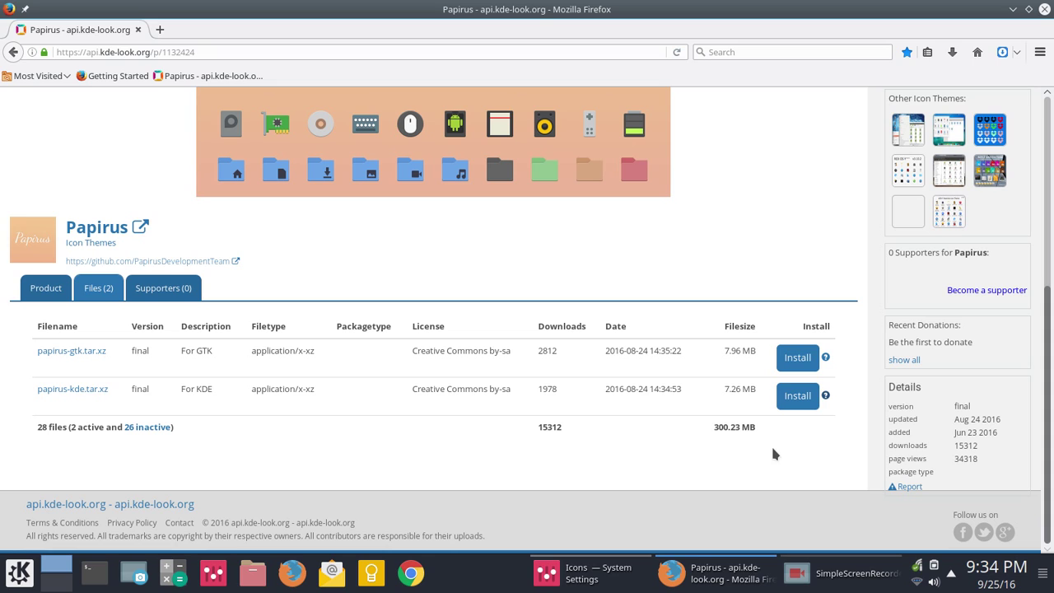
right_click(98, 391)
left_click(472, 449)
scroll(471, 451, "up", 5)
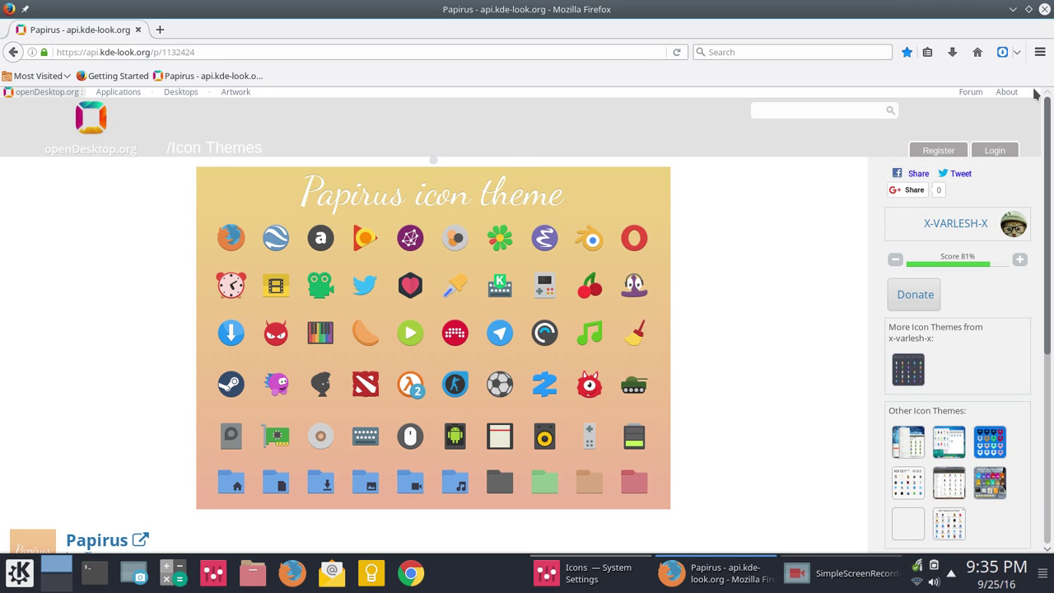
left_click(1045, 9)
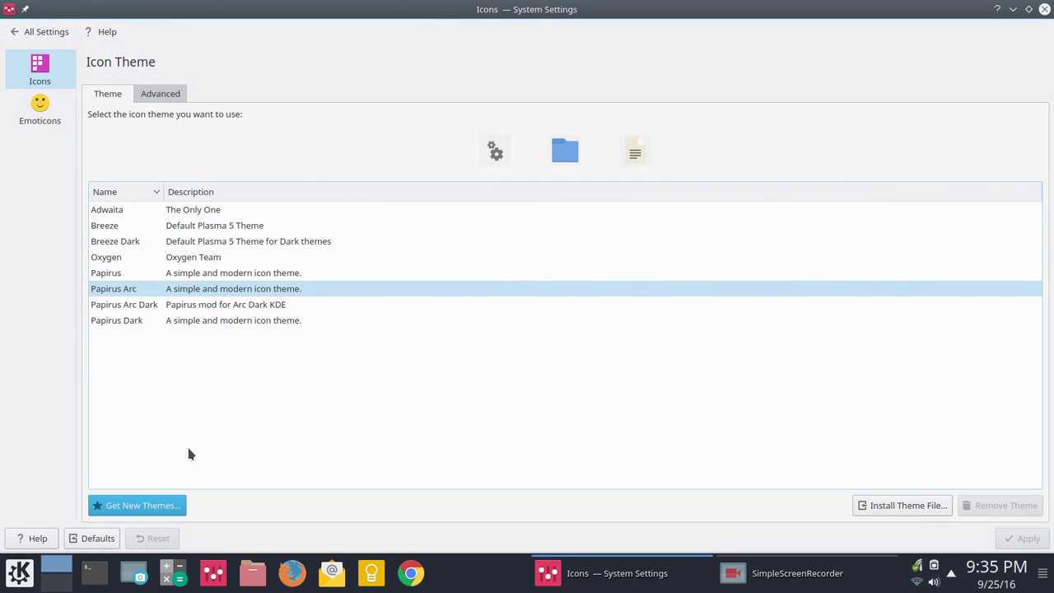
Step: Browse the downloadable icon themes ordered by rating in a maximized add-on installer and close it
left_click(164, 505)
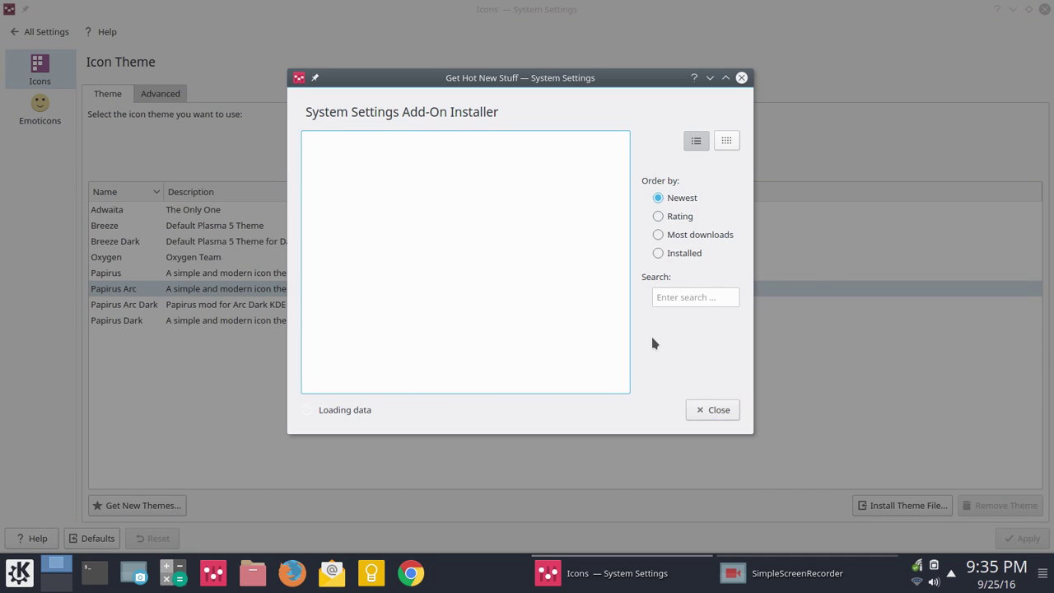
left_click(674, 217)
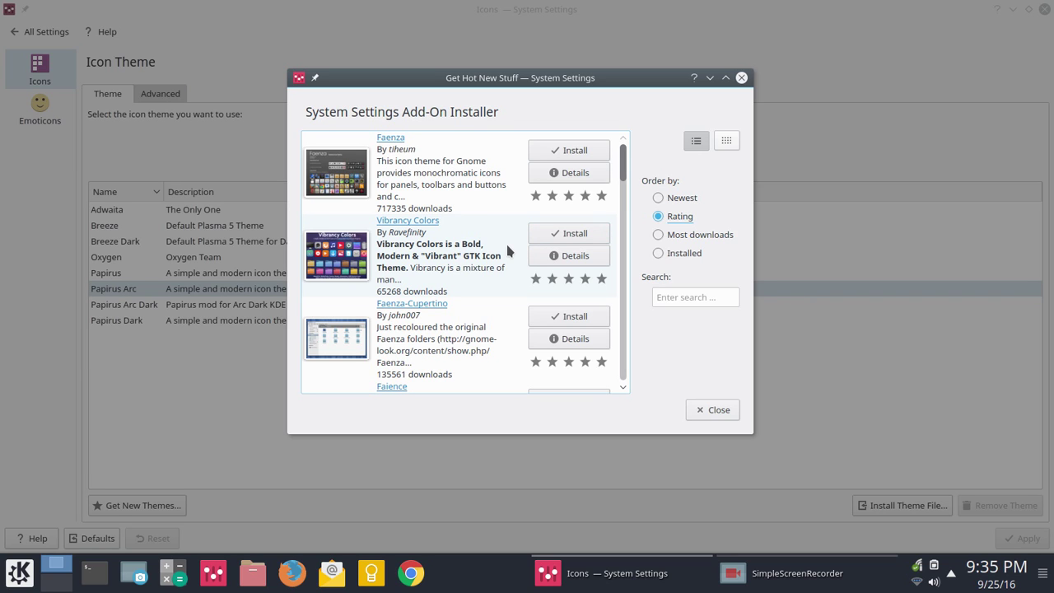
scroll(507, 246, "down", 3)
scroll(507, 245, "up", 3)
scroll(476, 260, "down", 3)
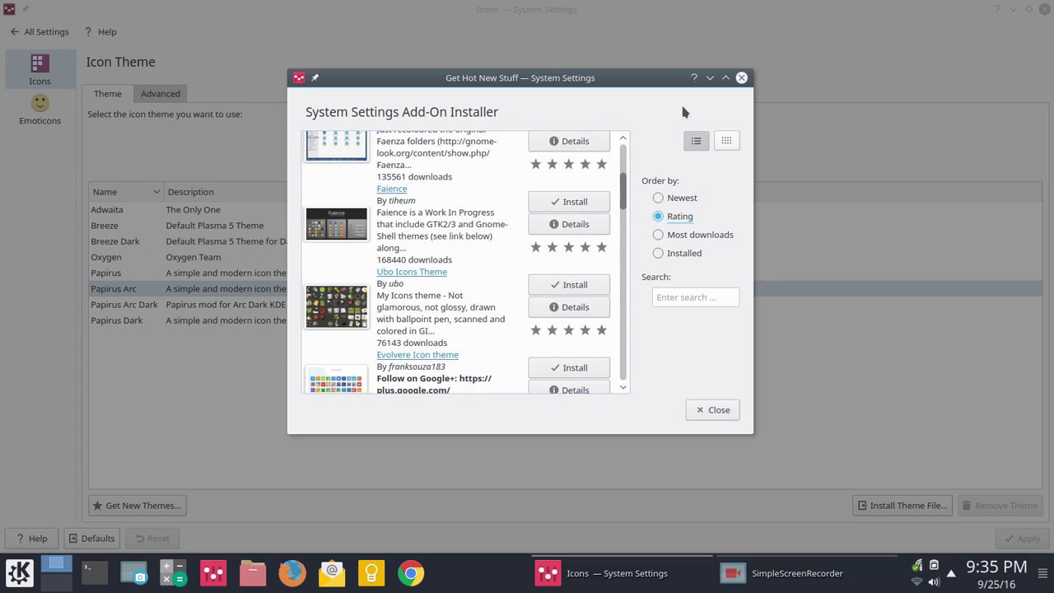
left_click(725, 77)
scroll(407, 151, "down", 15)
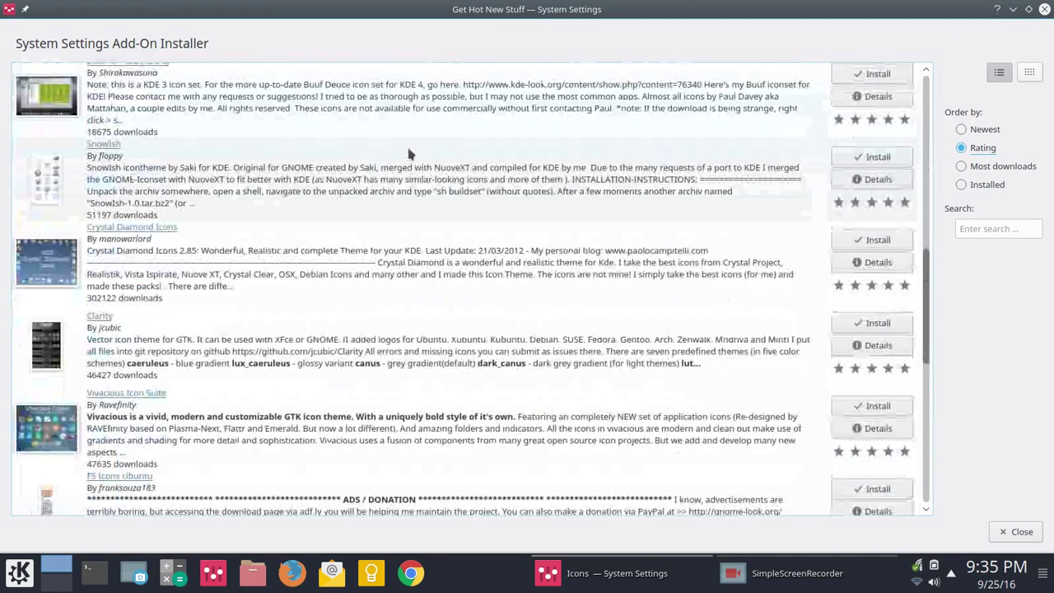
scroll(409, 152, "up", 20)
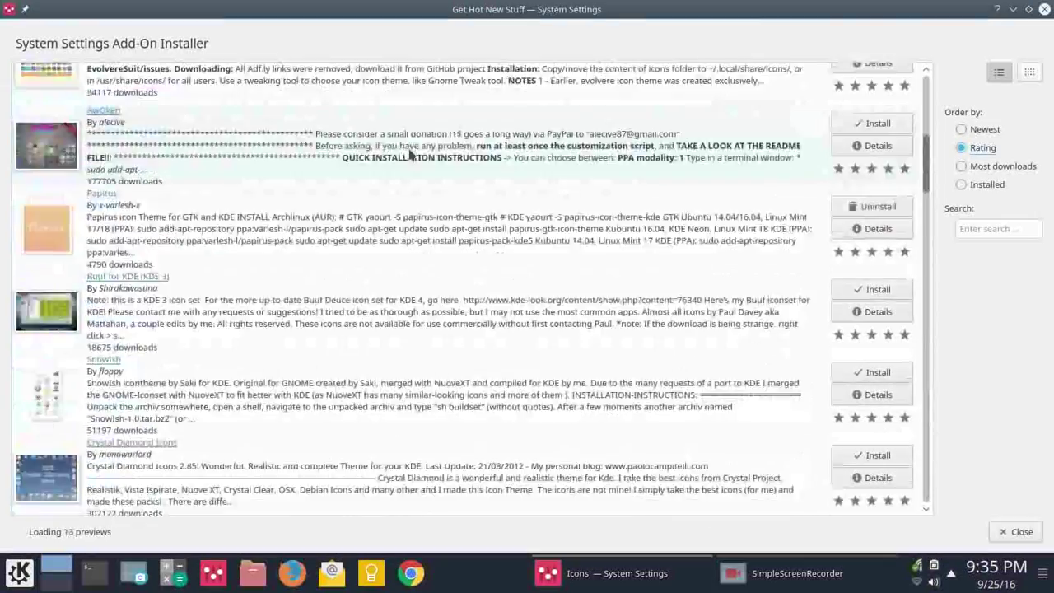
left_click(1044, 9)
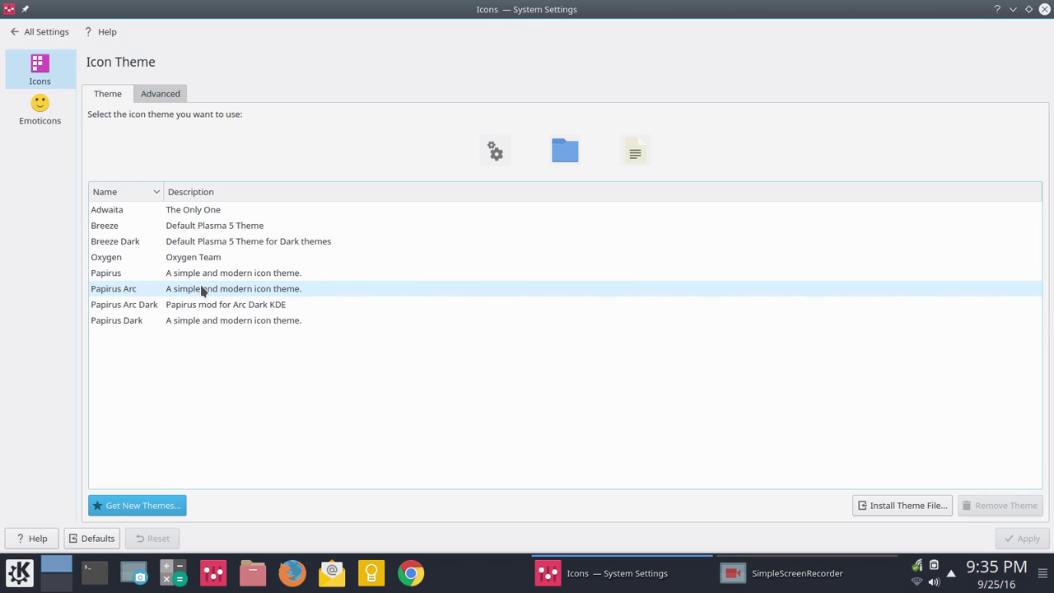
Step: Select the Papirus Arc icon theme and return to the overview of all settings
left_click(201, 289)
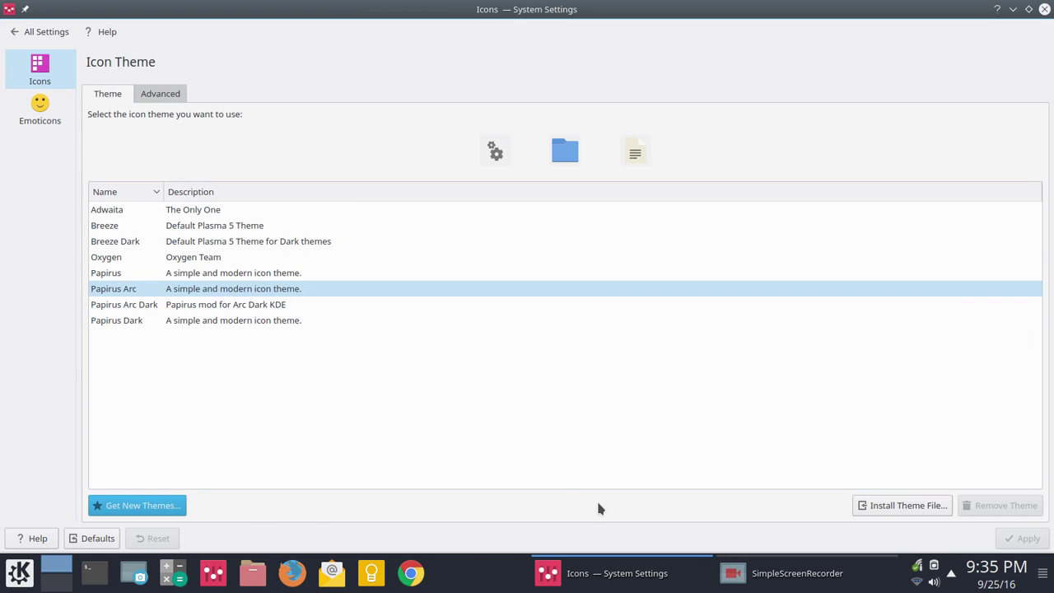
left_click(14, 31)
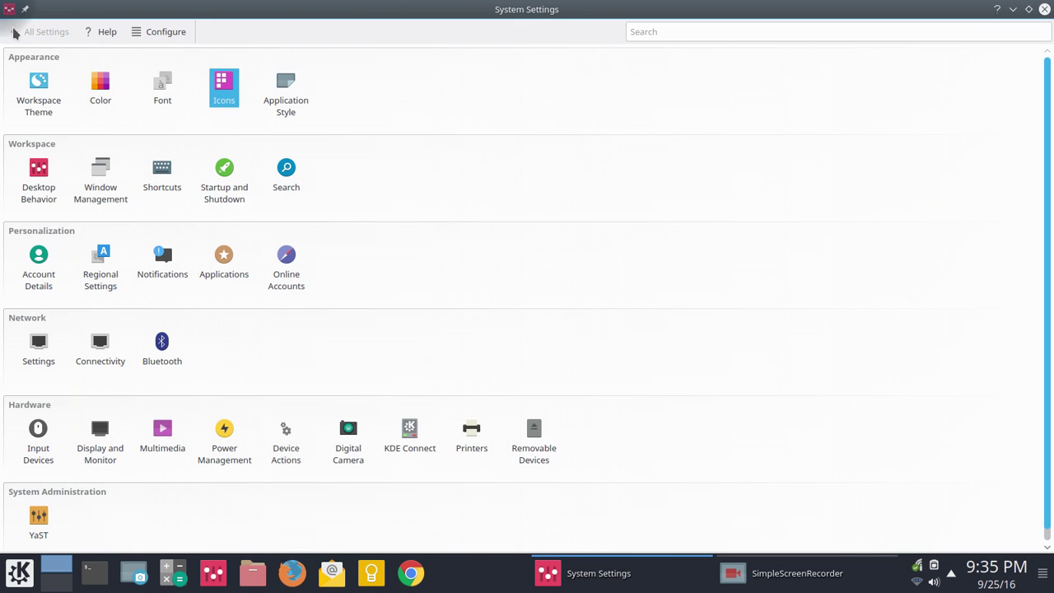
Step: Install the simplicity_blue variant of the Simplicity window decoration from the most downloaded ones in the Application Style settings
left_click(284, 87)
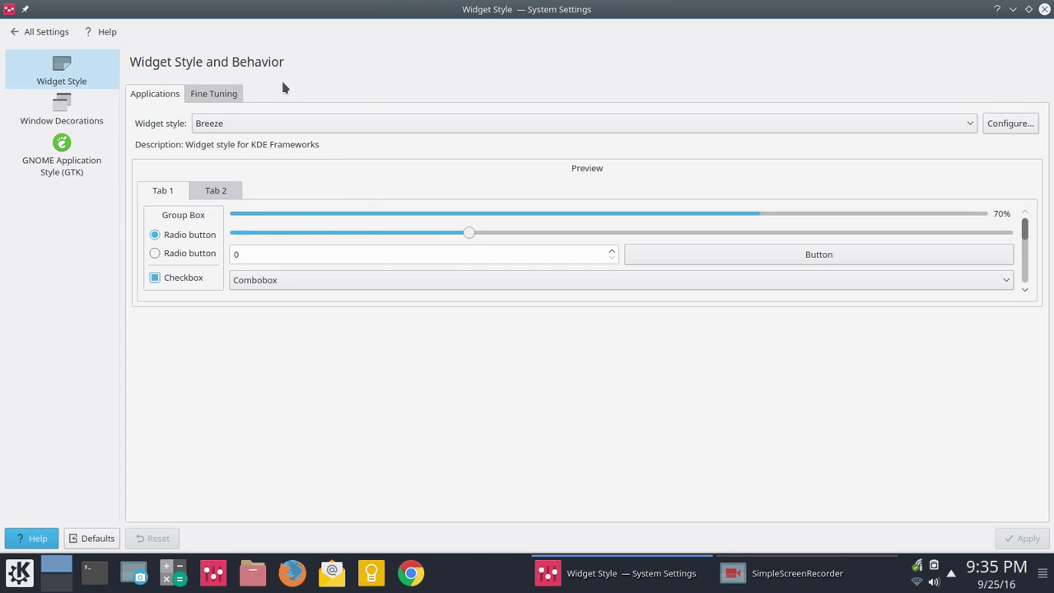
left_click(66, 109)
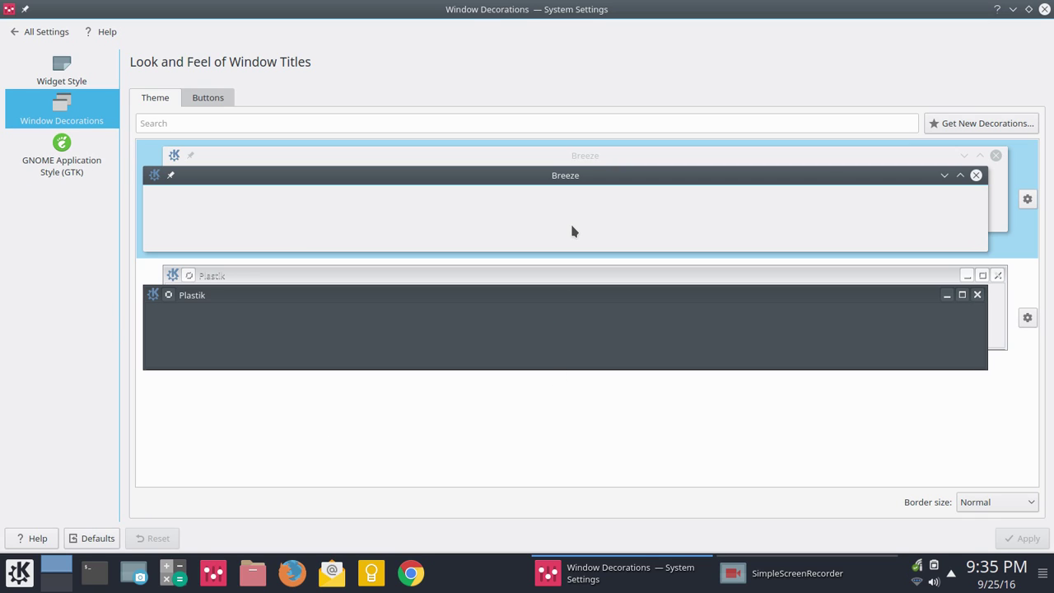
left_click(988, 123)
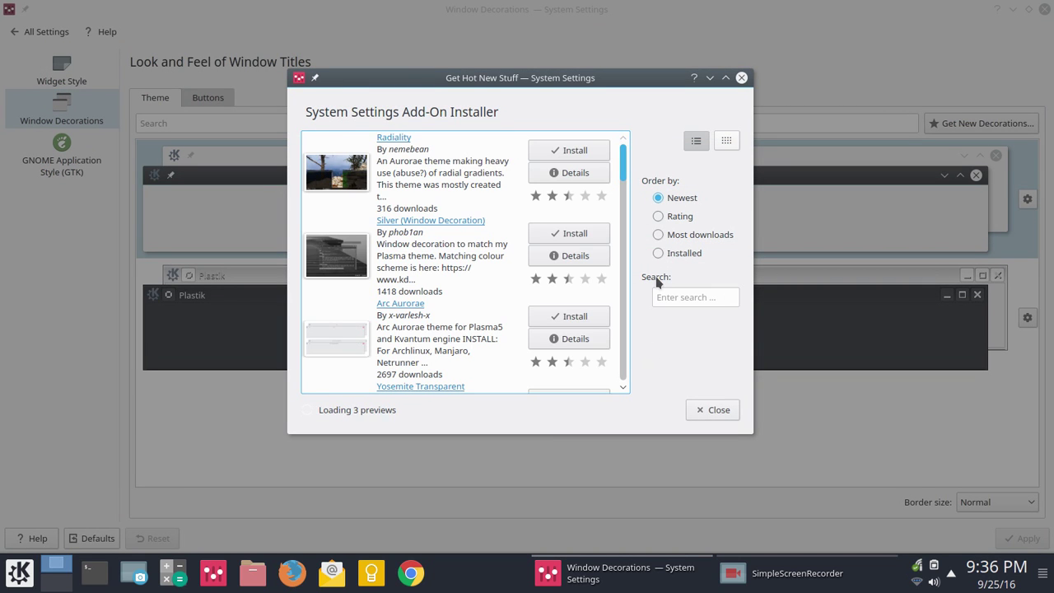
left_click(670, 235)
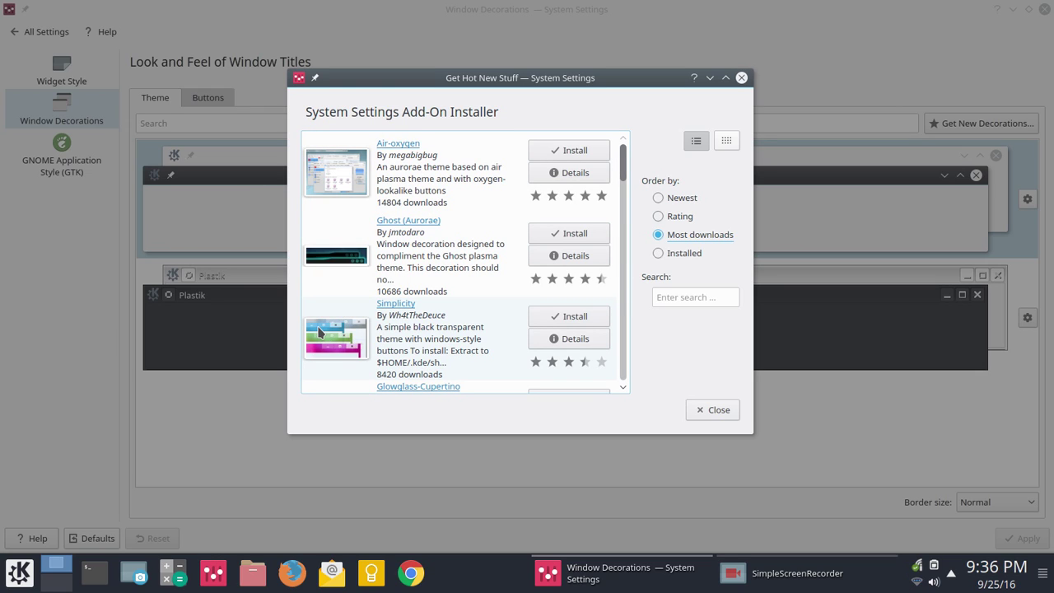
left_click(567, 321)
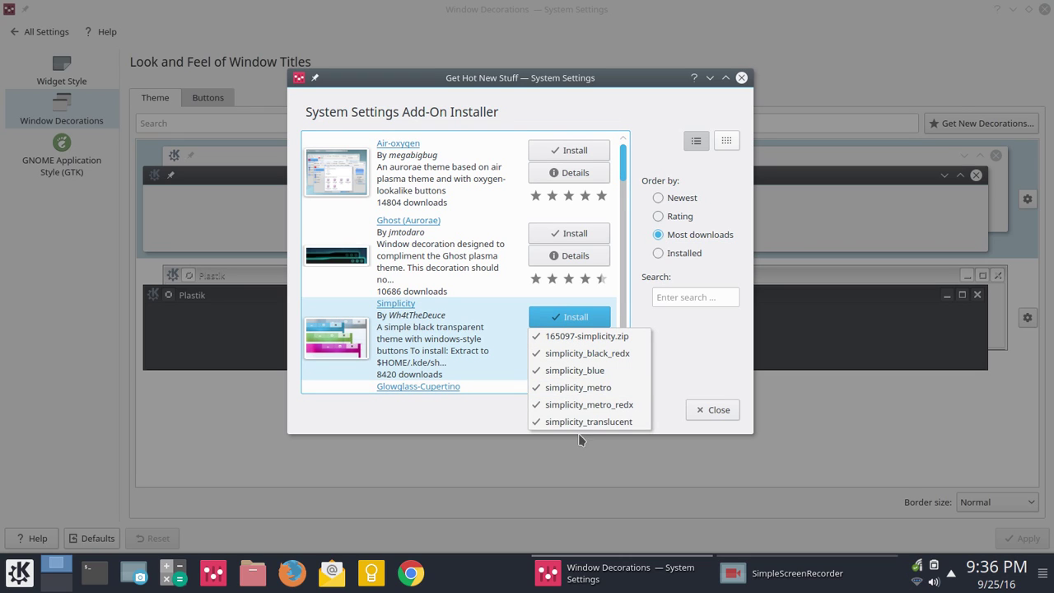
left_click(582, 370)
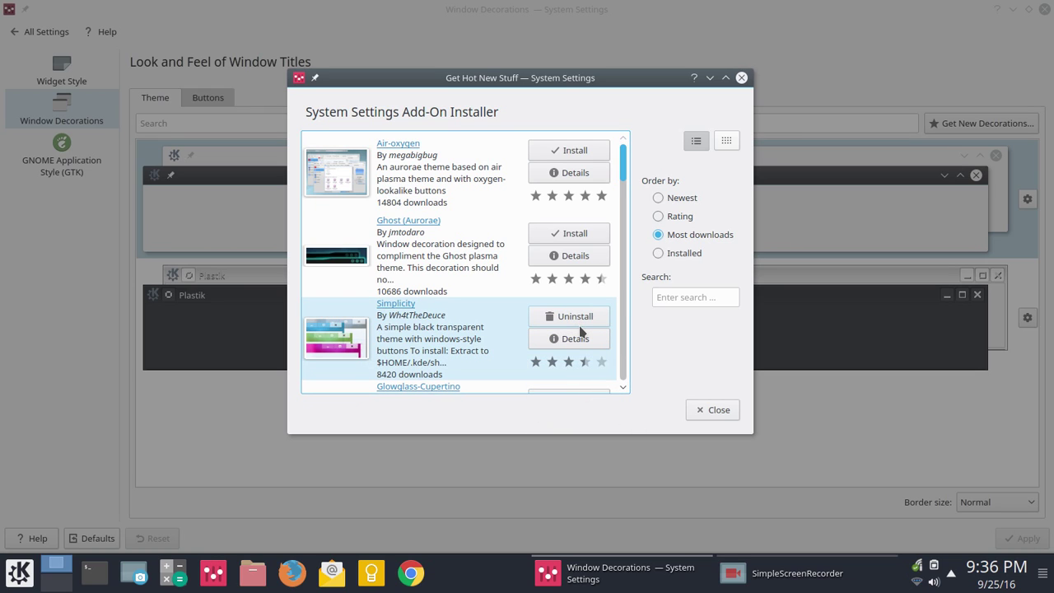
left_click(714, 411)
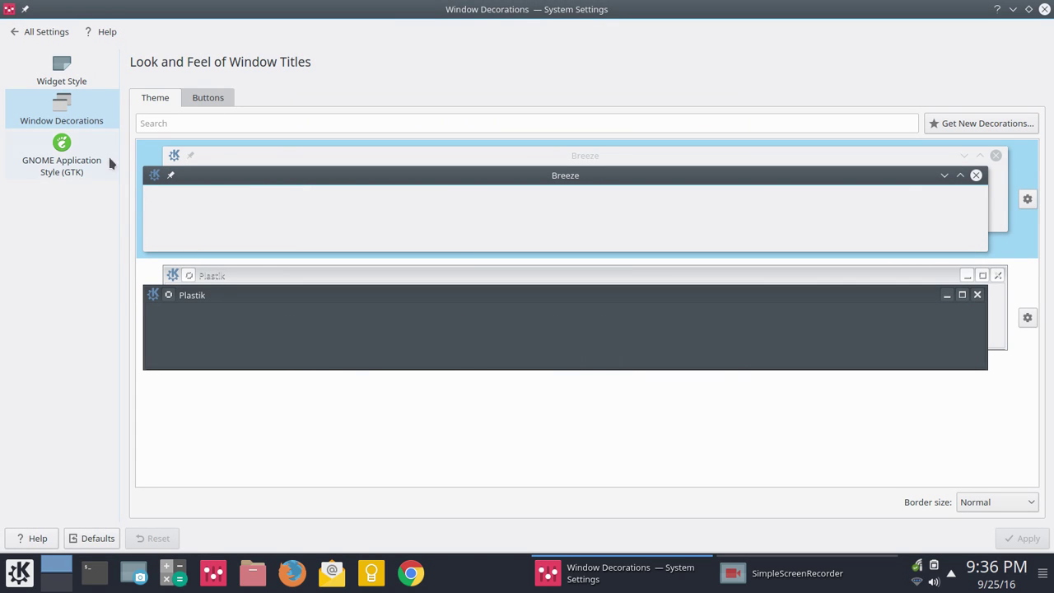
Step: Review the widget style and the window decoration themes and buttons, and return to the overview of all settings
left_click(65, 71)
left_click(65, 102)
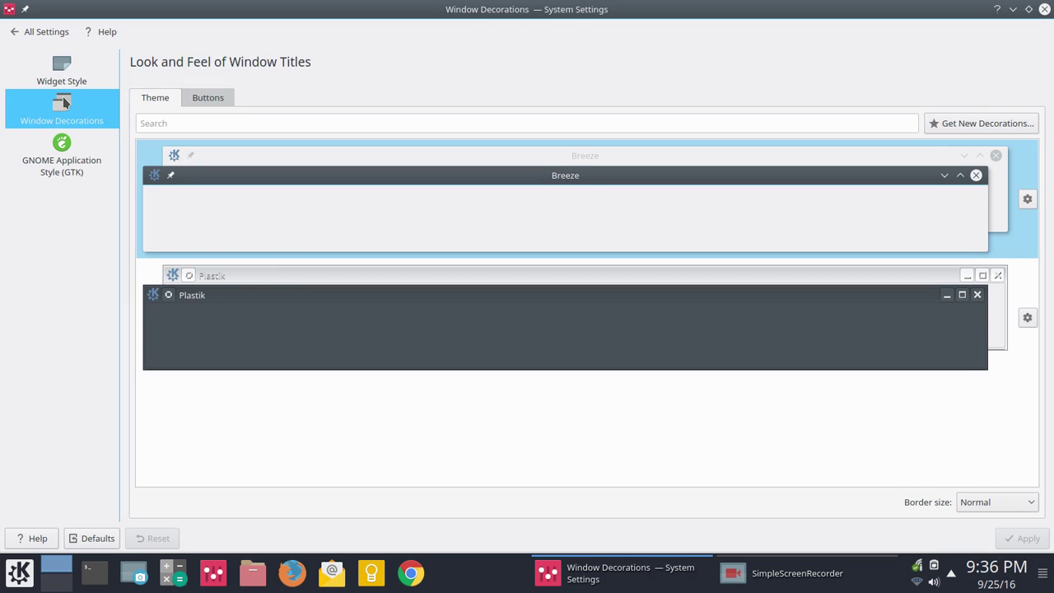
left_click(207, 98)
left_click(157, 98)
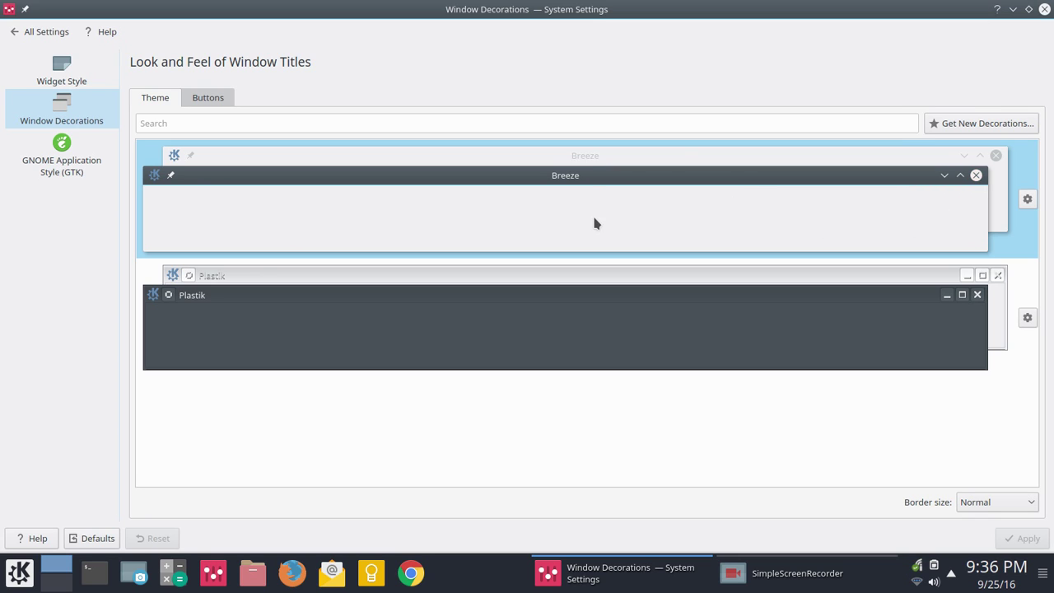
left_click(46, 31)
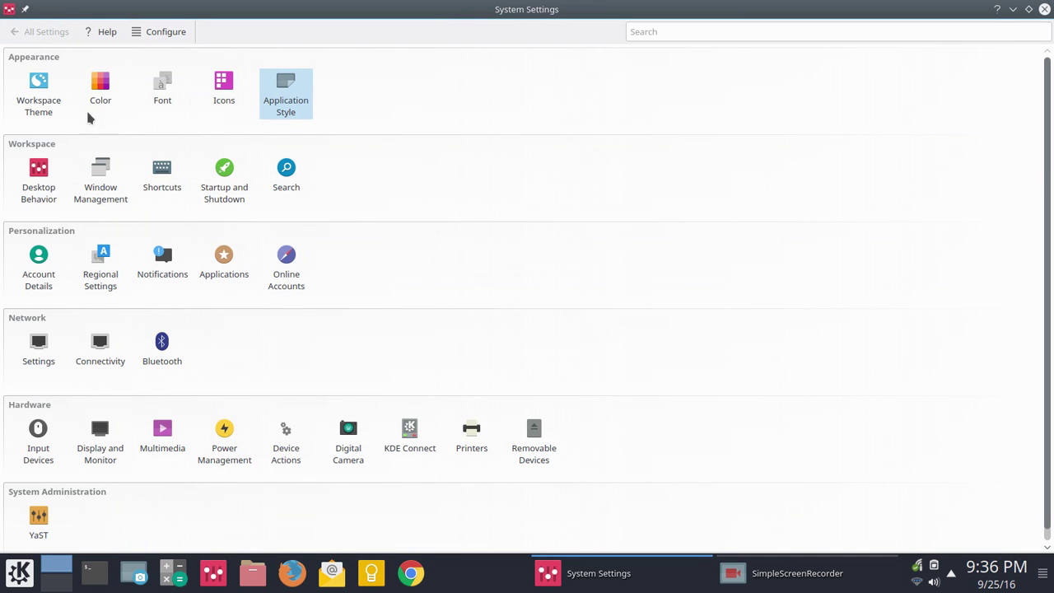
Step: Review the Look And Feel page of the Workspace Theme settings and the items contained in Application Style
mouse_move(30, 102)
mouse_move(34, 82)
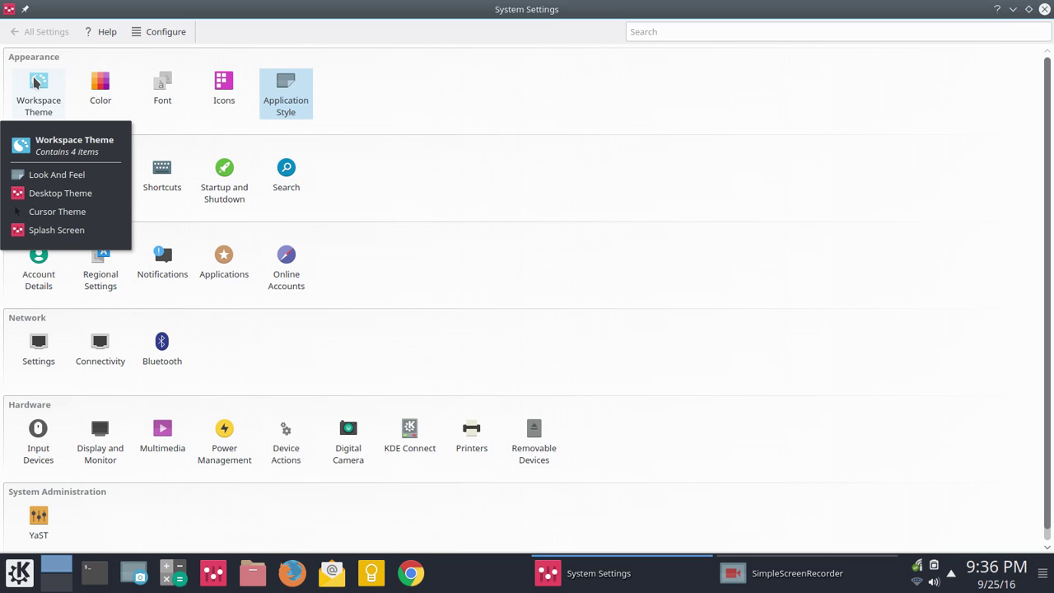
left_click(34, 82)
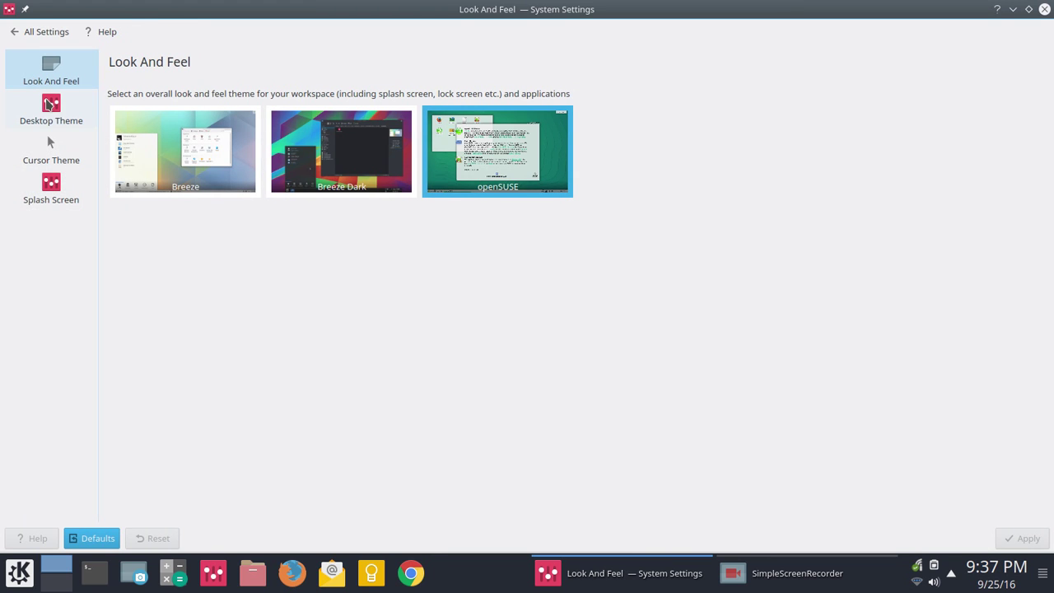
left_click(39, 31)
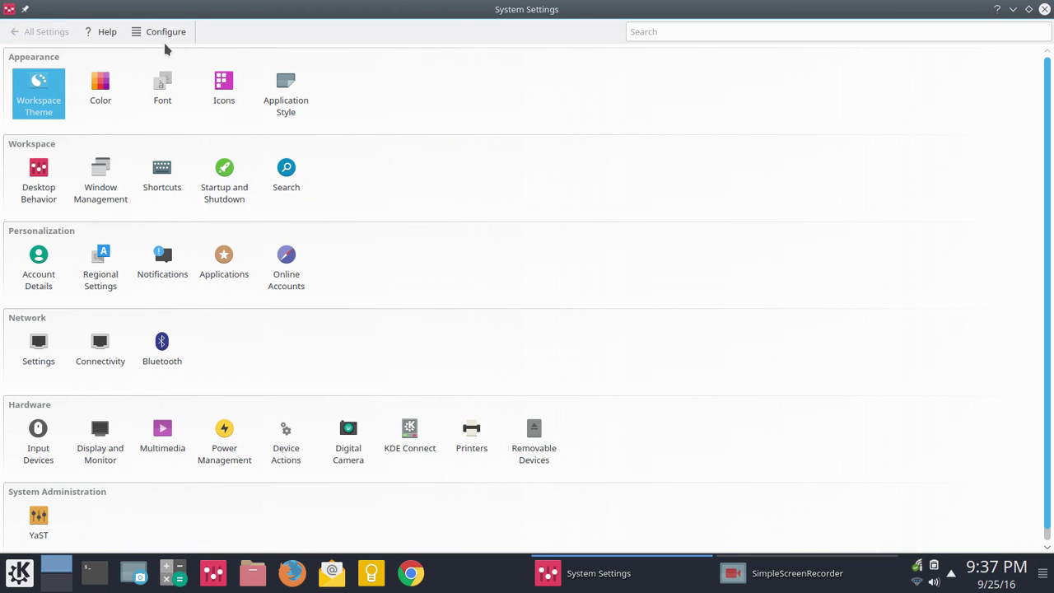
mouse_move(223, 87)
mouse_move(299, 83)
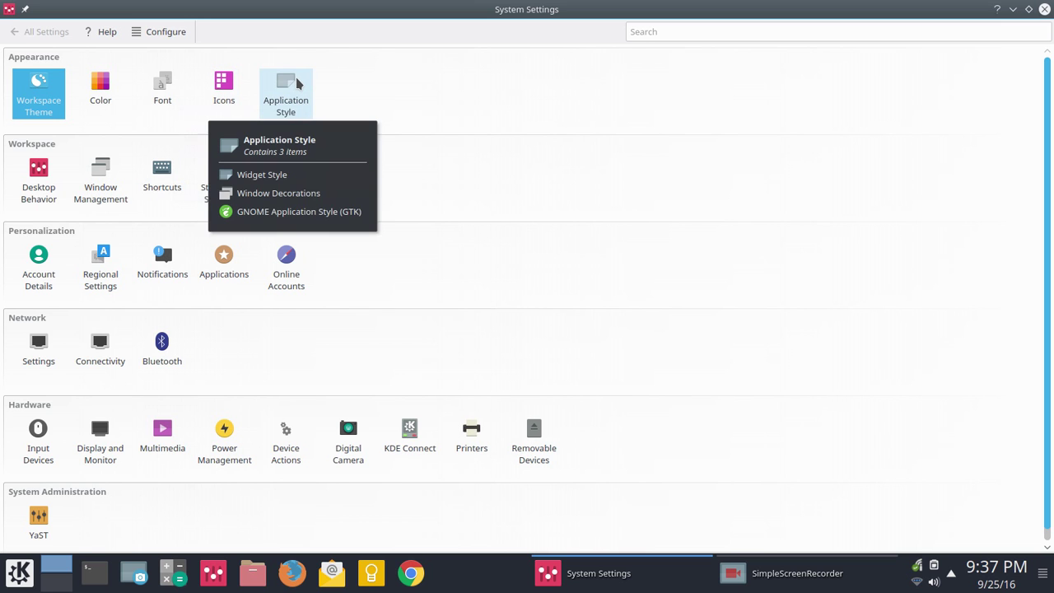
Step: Close System Settings, and view the application launcher with the applied theme before dismissing it
left_click(1044, 9)
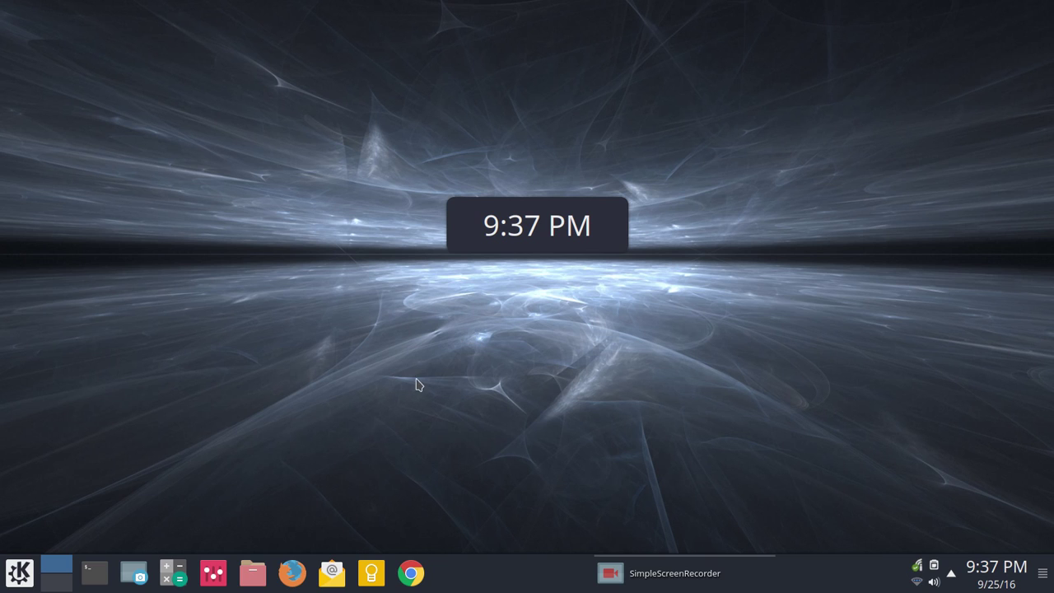
left_click(18, 574)
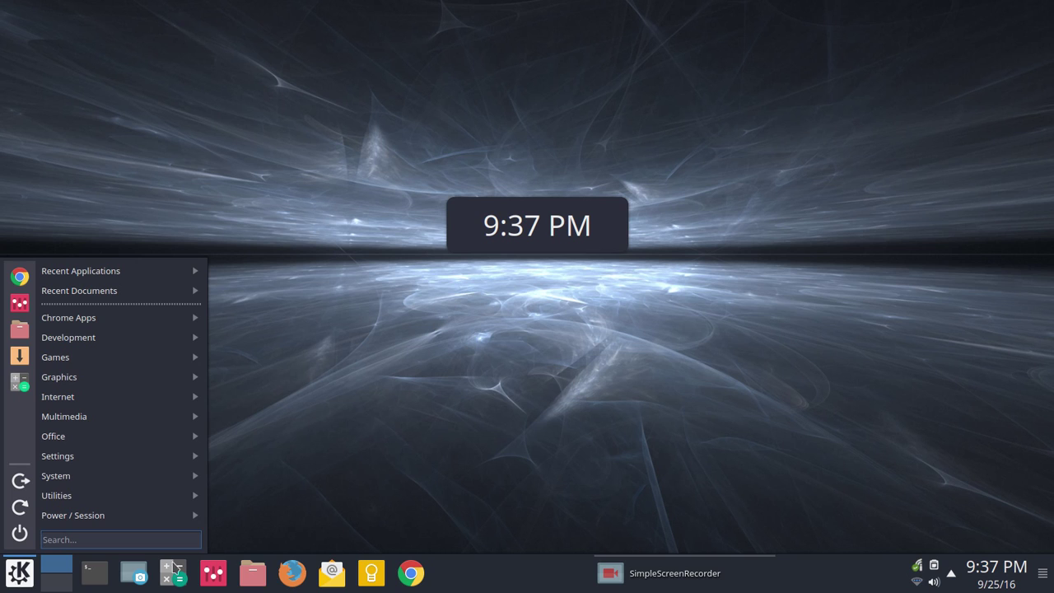
left_click(441, 432)
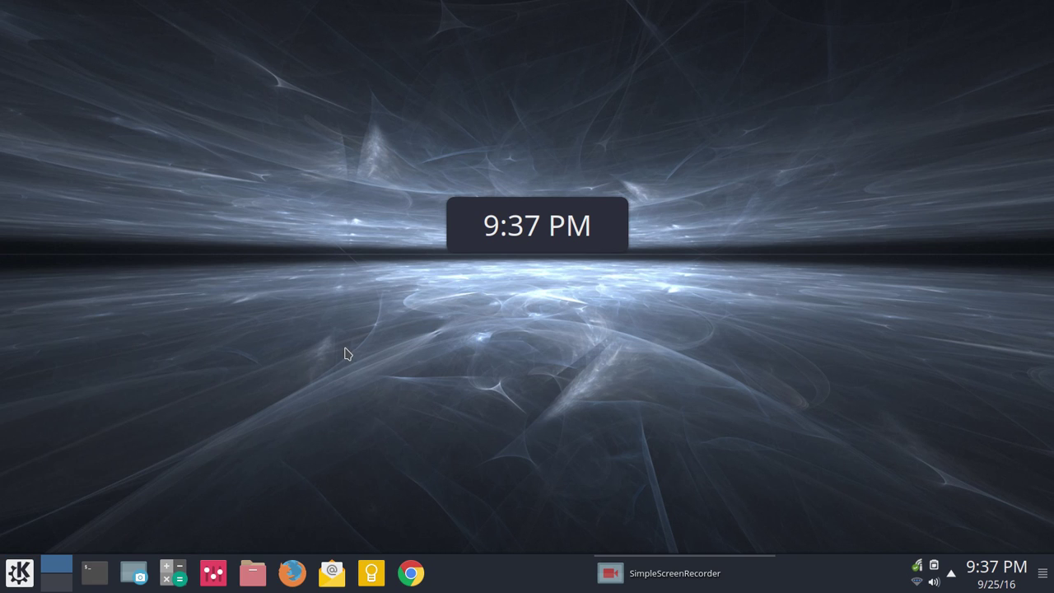
Step: Open the Desktop Settings for the wallpaper and move their window to the middle of the desktop
right_click(366, 248)
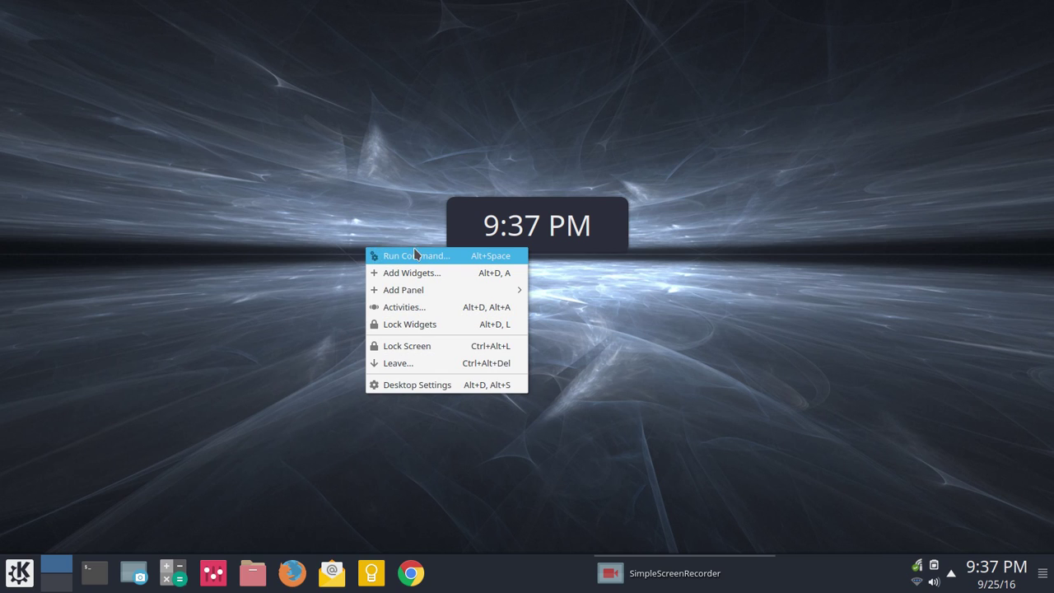
left_click(427, 387)
left_click_drag(325, 23, 551, 100)
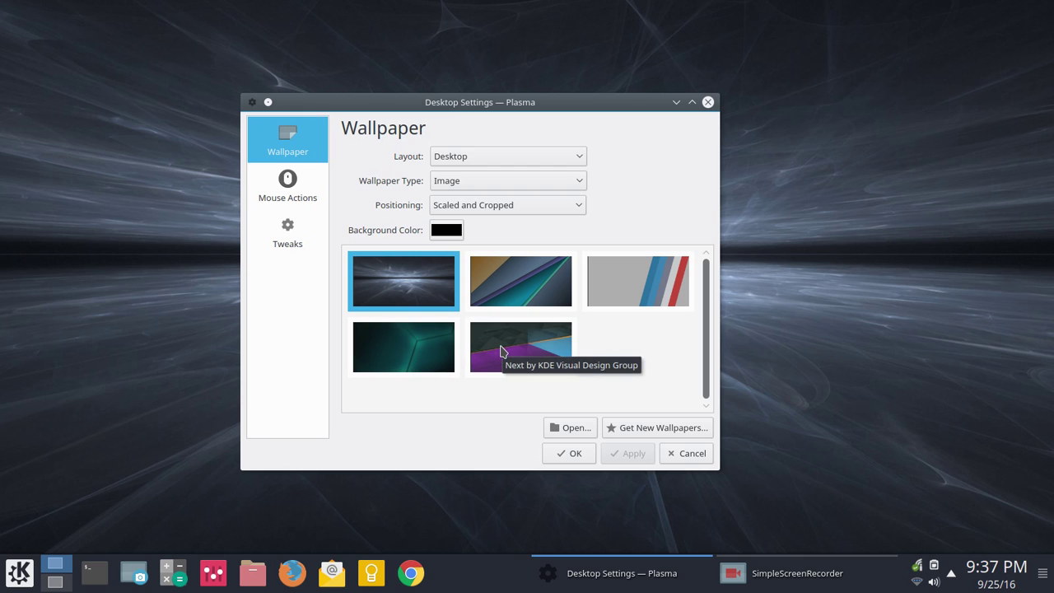
Step: Browse the newest downloadable wallpapers in all categories and close the download window
left_click(663, 431)
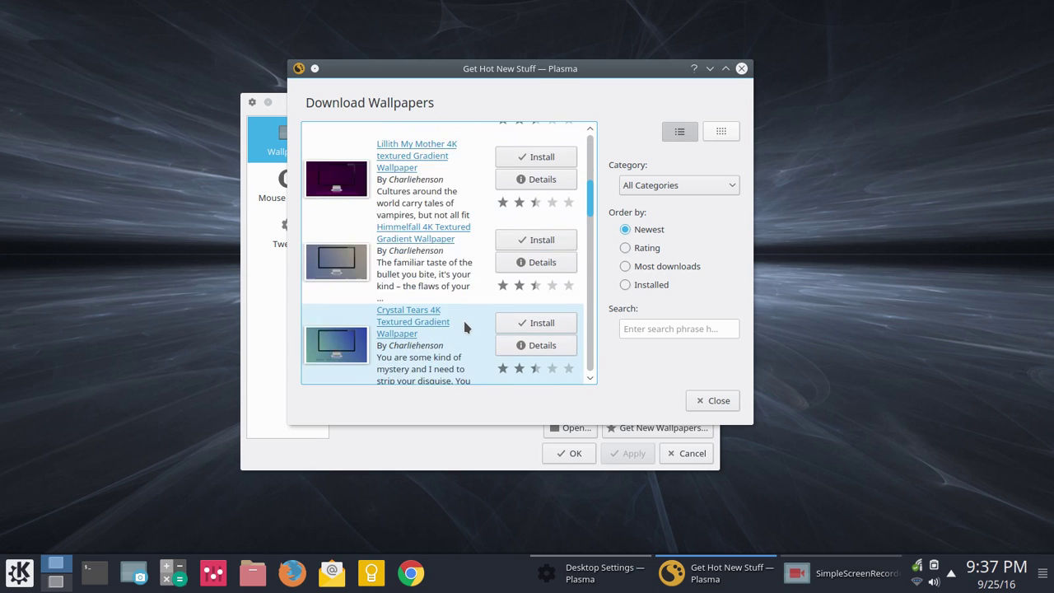
scroll(464, 327, "down", 5)
scroll(463, 327, "up", 8)
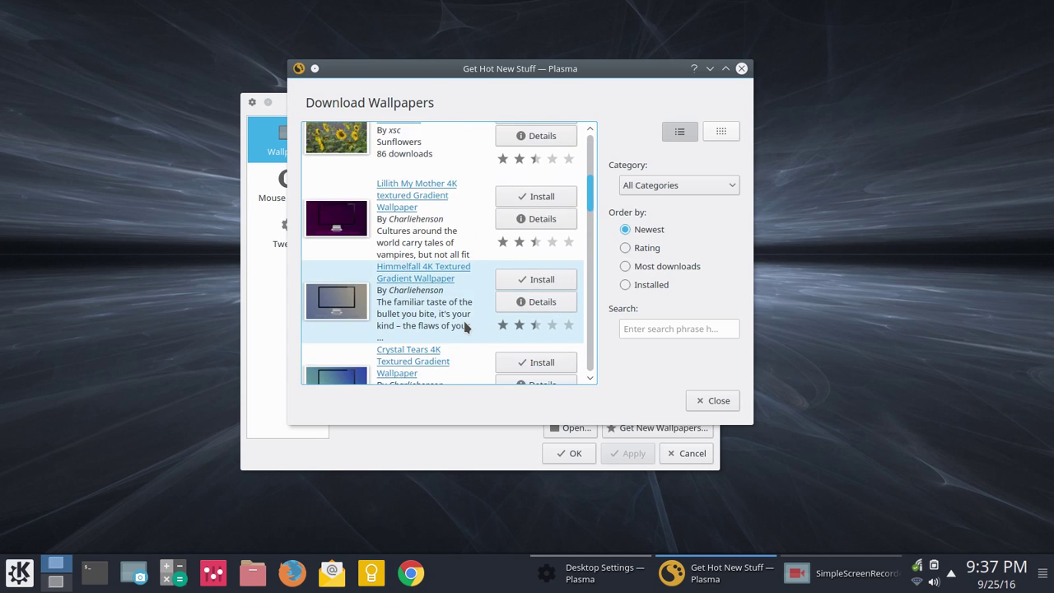
left_click(742, 68)
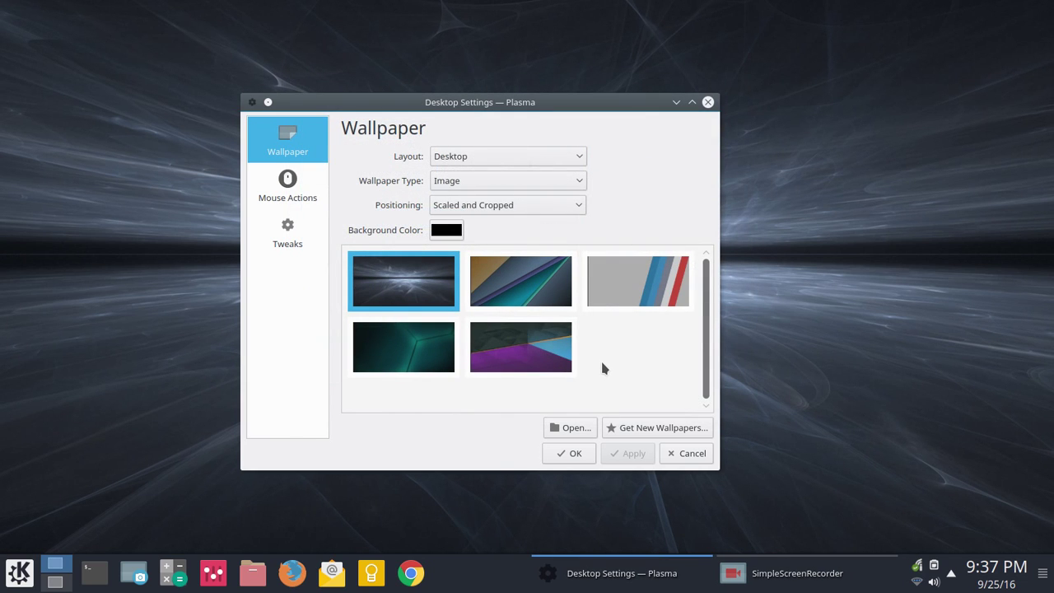
Step: Browse the image files in the Pictures/Wallpapers folder for a new wallpaper and enlarge their previews to the maximum size
left_click(581, 430)
left_click(430, 166)
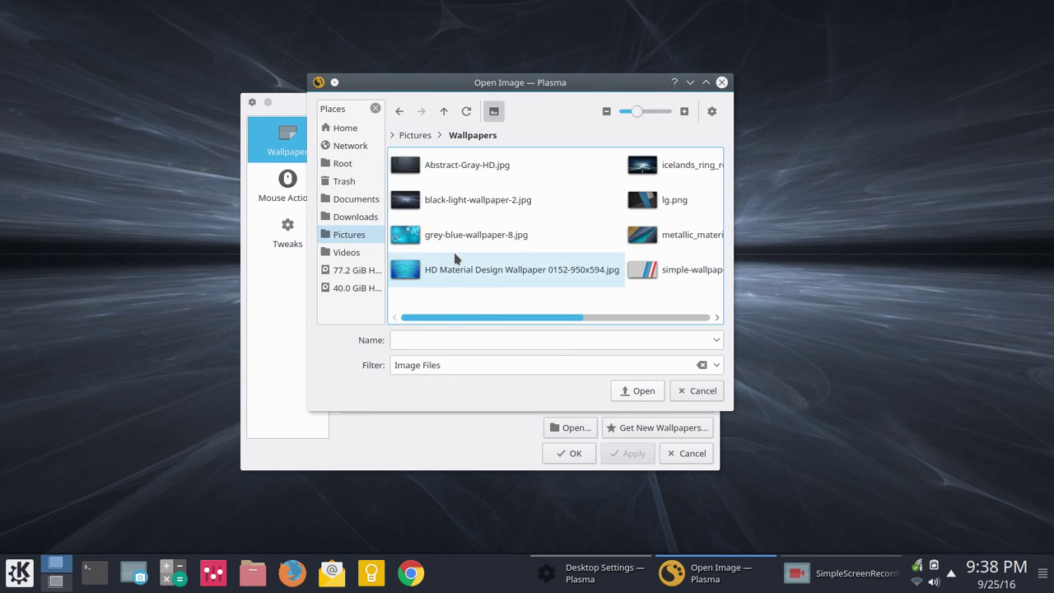
left_click_drag(447, 321, 602, 330)
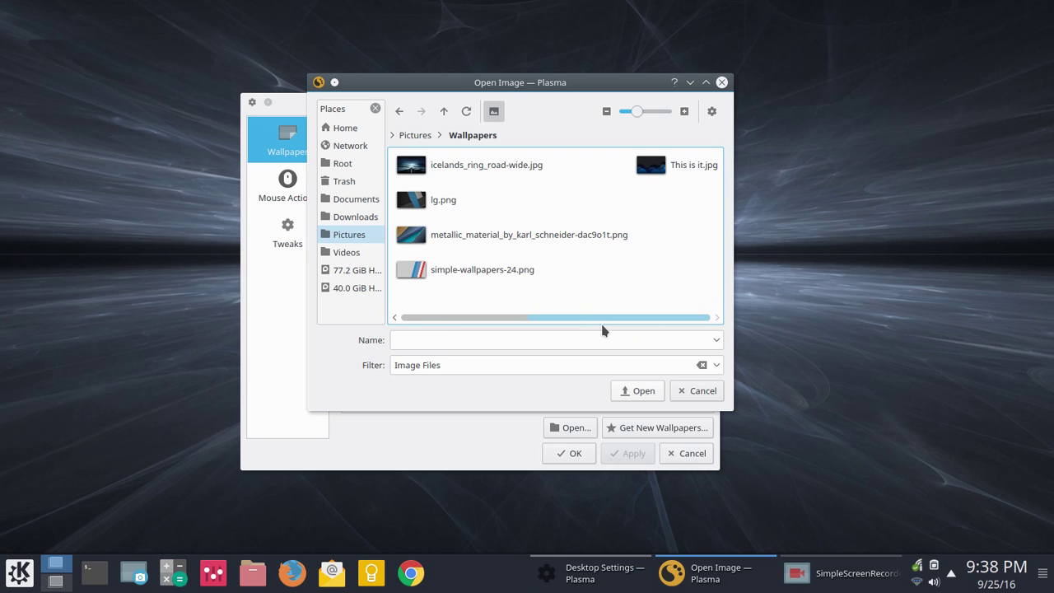
left_click(706, 83)
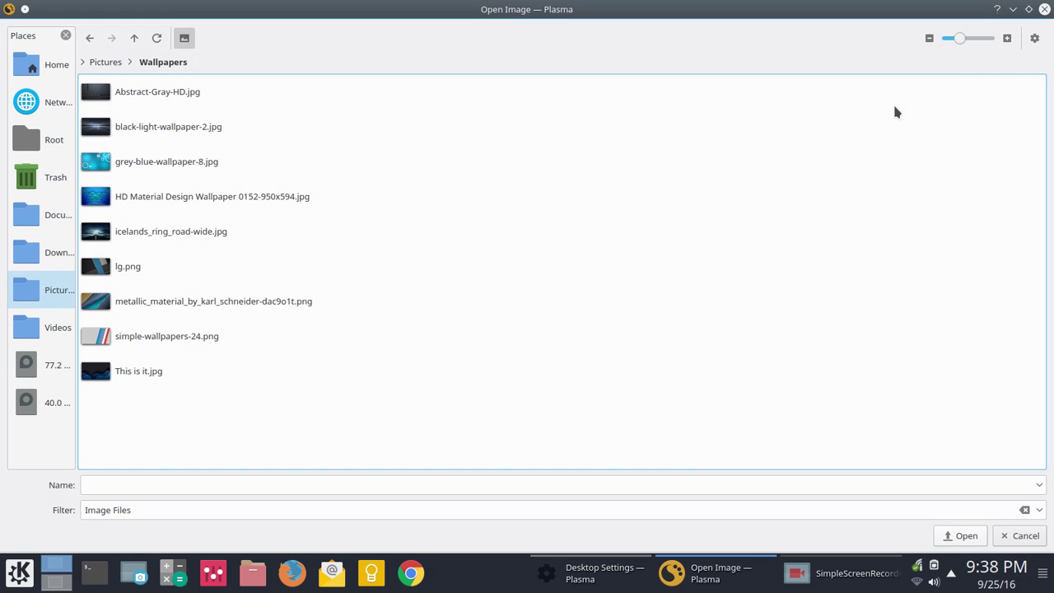
left_click(976, 38)
left_click_drag(967, 38, 993, 39)
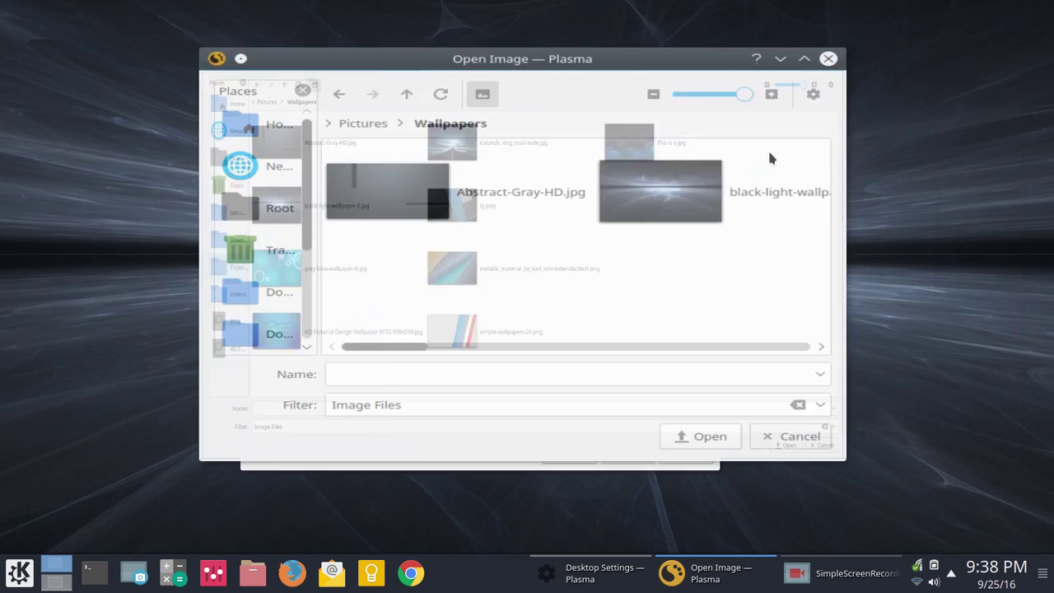
left_click(1029, 9)
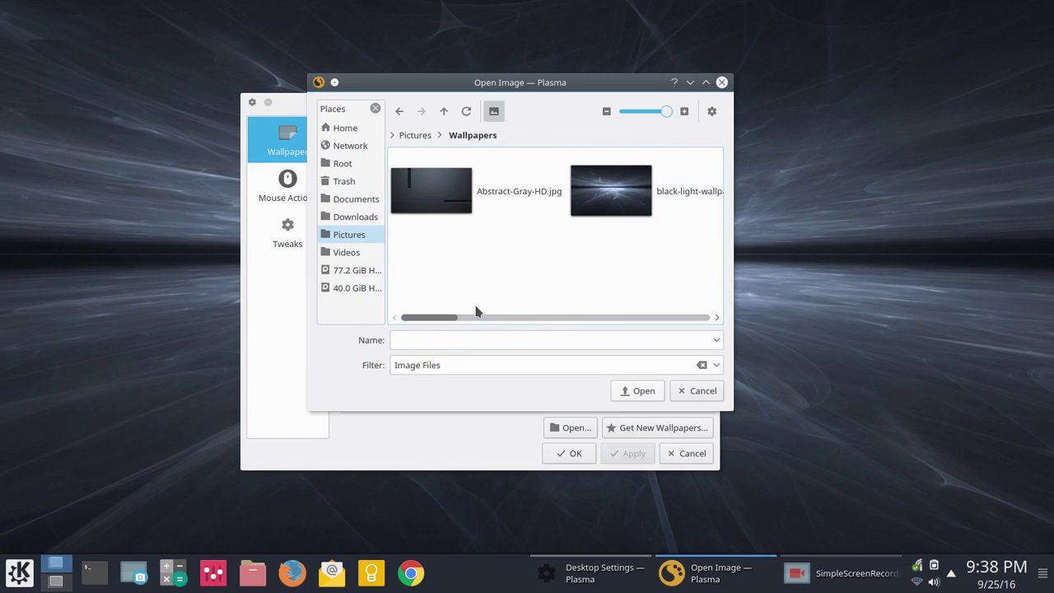
Step: Cancel the wallpaper image selection and confirm the desktop settings with black-light-wallpaper-2 still selected
mouse_move(440, 320)
left_mouse_down()
mouse_move(668, 323)
mouse_move(516, 305)
mouse_move(420, 314)
mouse_move(683, 322)
mouse_move(423, 317)
left_mouse_up()
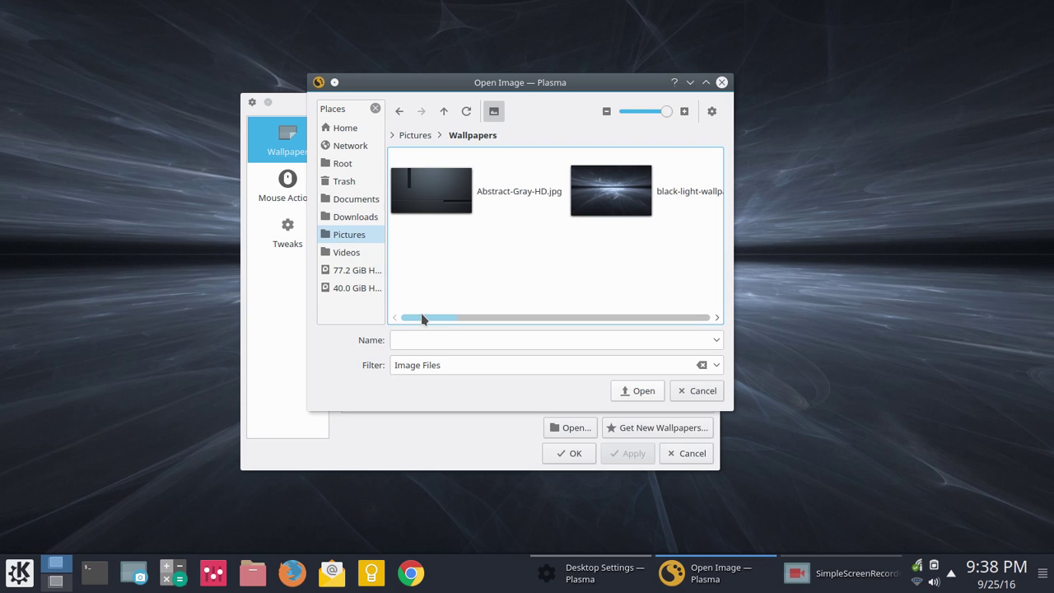
mouse_move(422, 317)
left_mouse_down()
mouse_move(602, 331)
mouse_move(673, 320)
mouse_move(424, 328)
left_mouse_up()
left_click(701, 392)
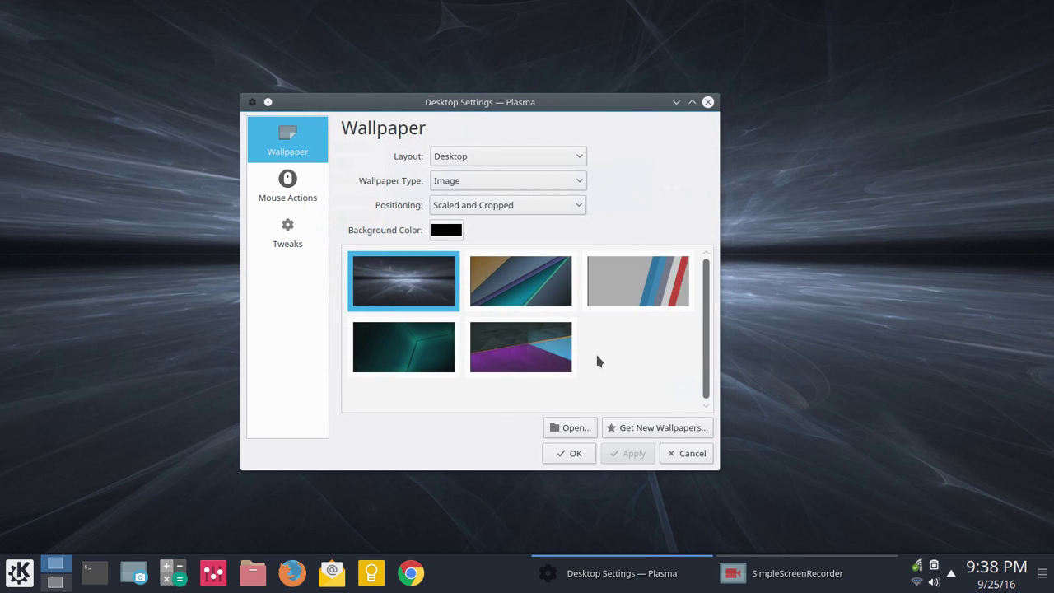
mouse_move(360, 262)
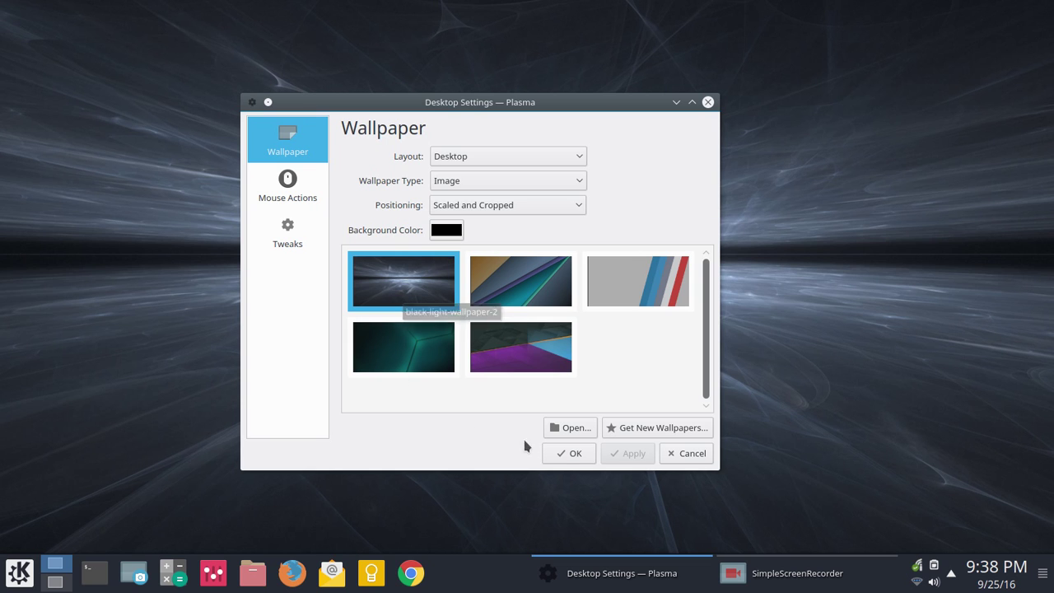
left_click(574, 454)
Step: Reopen the Desktop Settings, review the wallpaper positioning options, and confirm with Scaled and Cropped retained
right_click(463, 359)
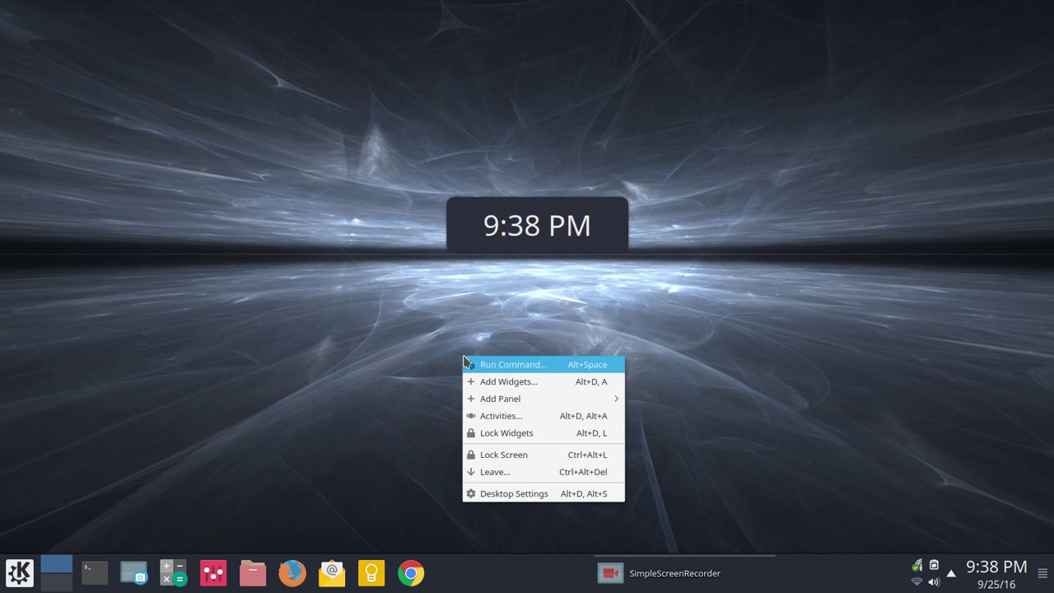
left_click(528, 493)
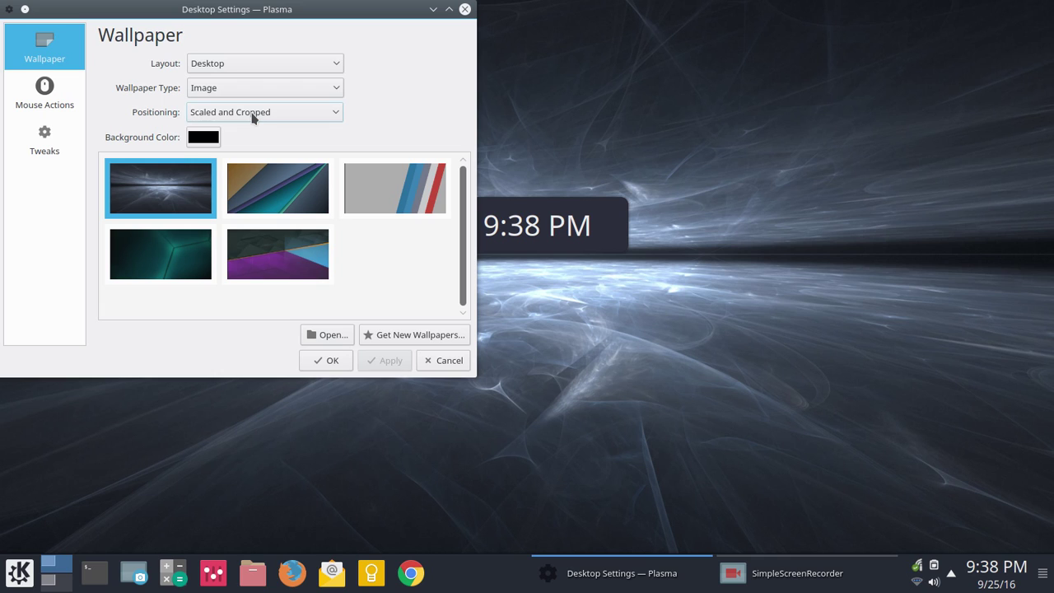
left_click(253, 118)
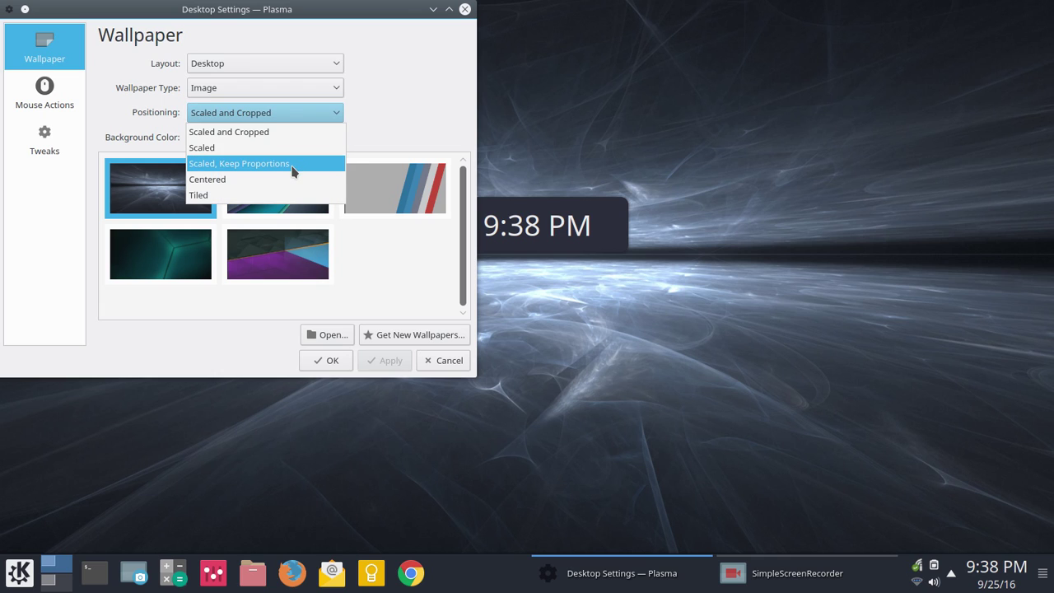
left_click(293, 113)
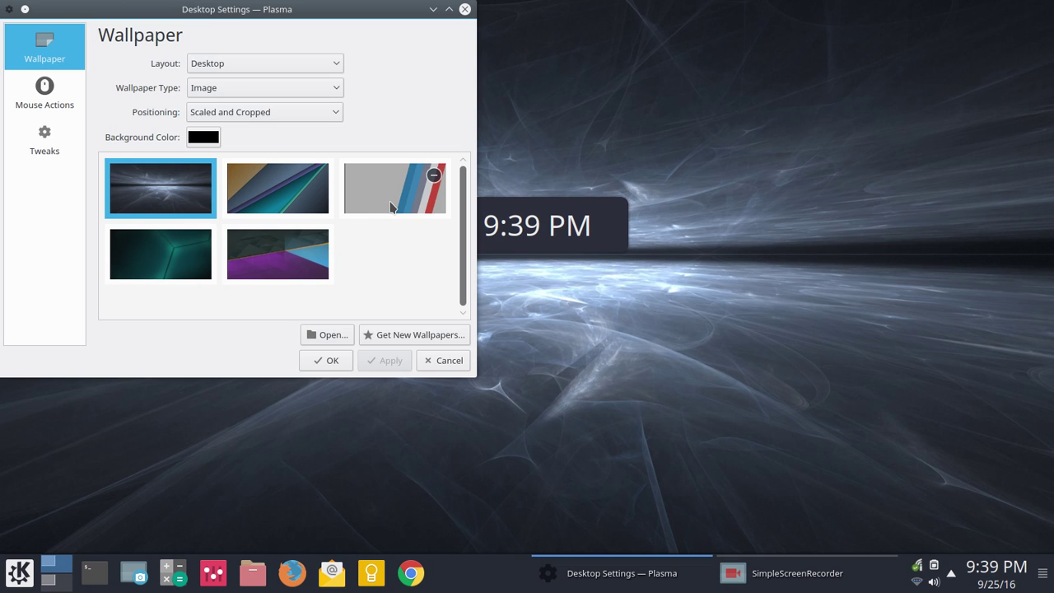
left_click(339, 367)
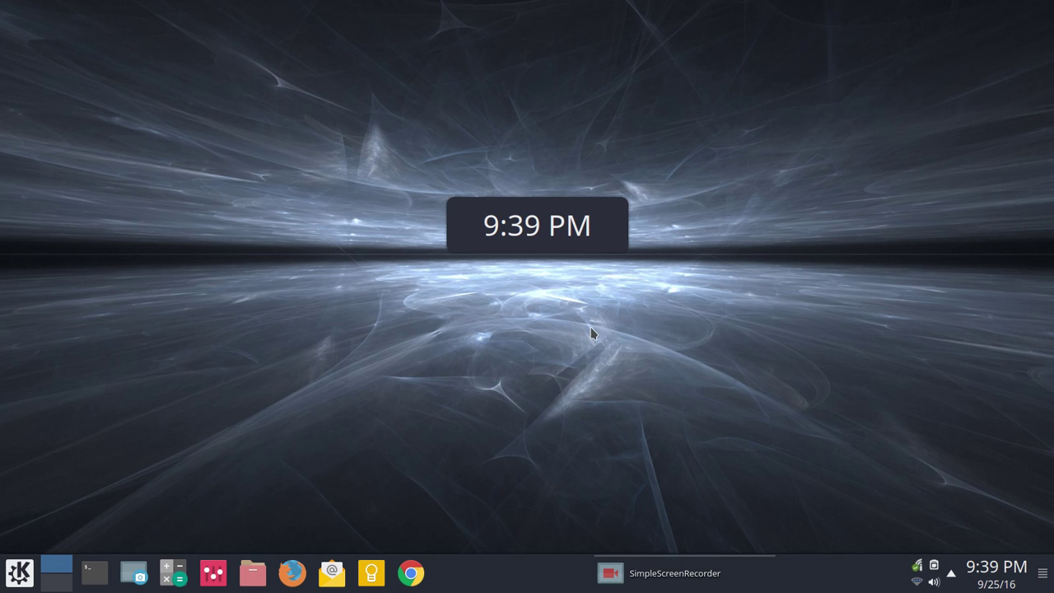
Step: Lock the desktop widgets and unlock them again
mouse_move(614, 237)
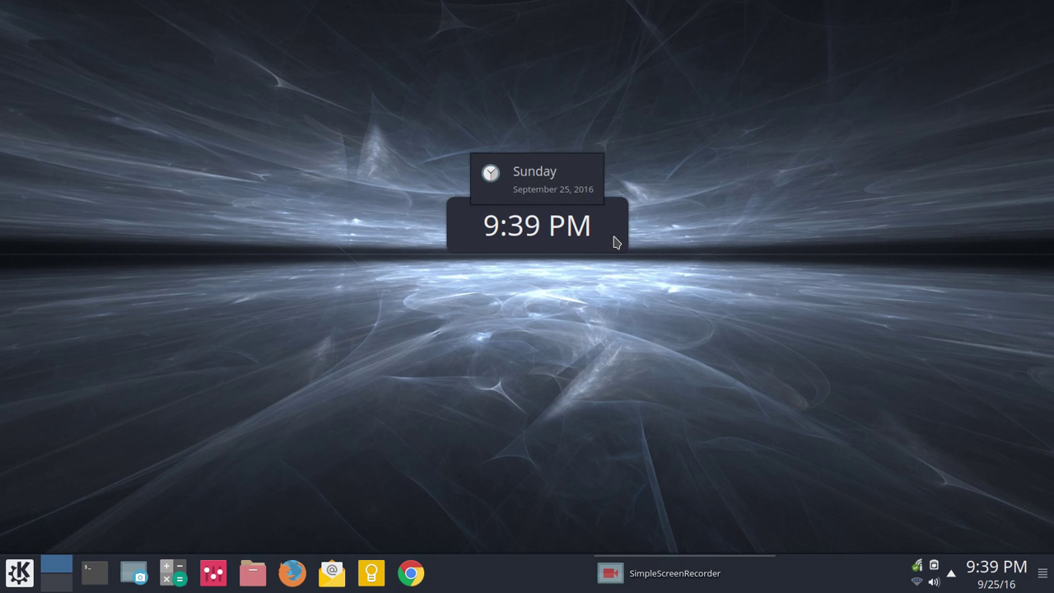
right_click(252, 105)
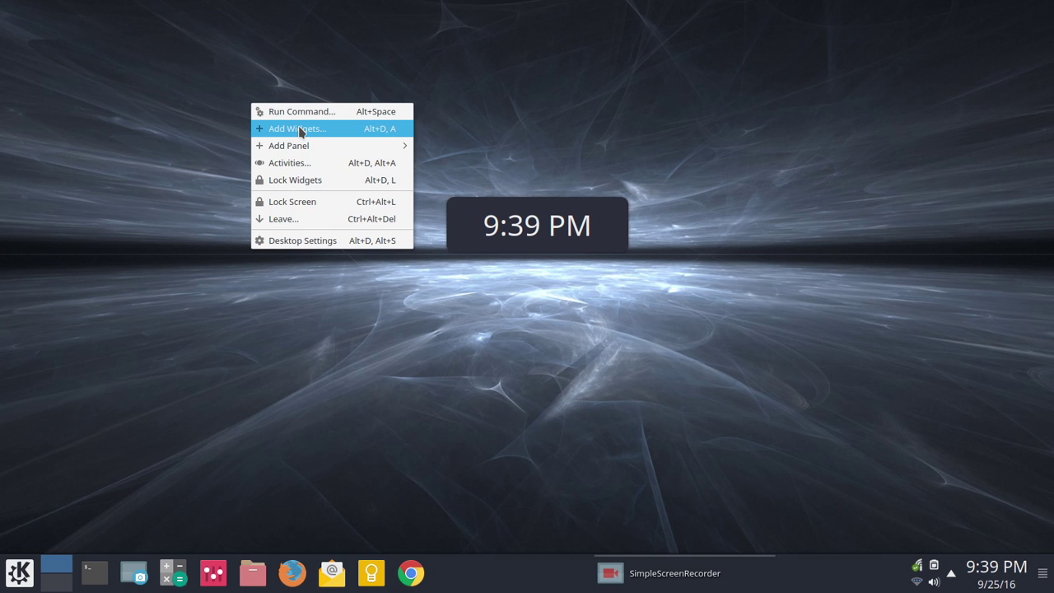
left_click(300, 184)
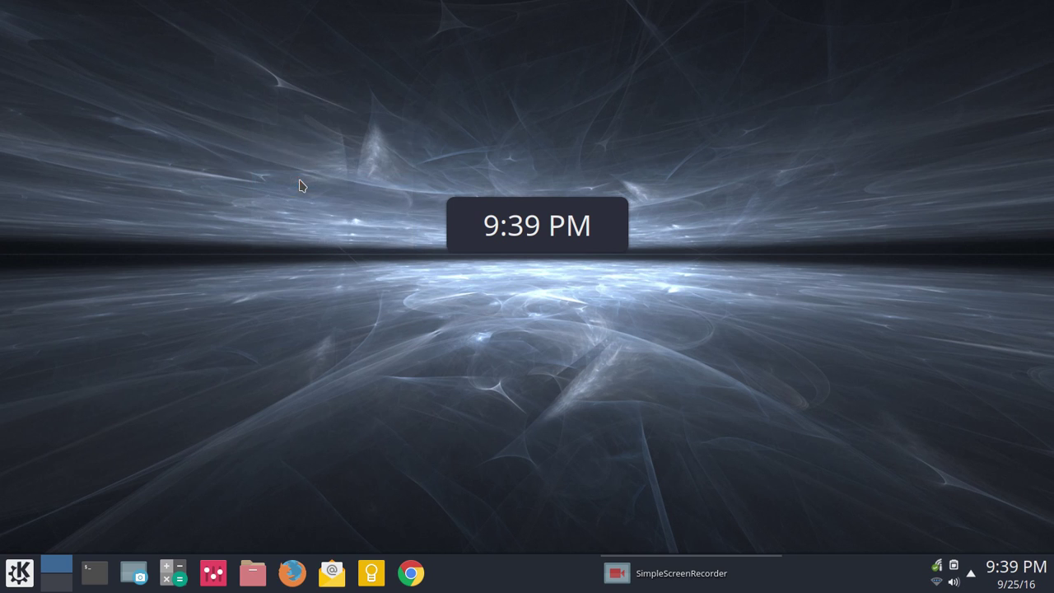
right_click(260, 142)
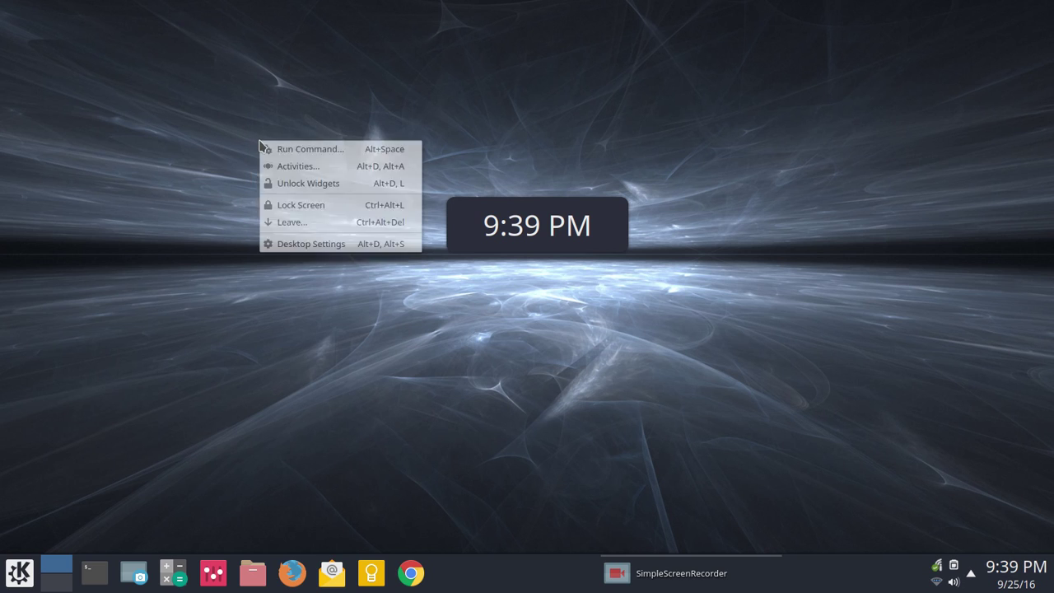
left_click(309, 185)
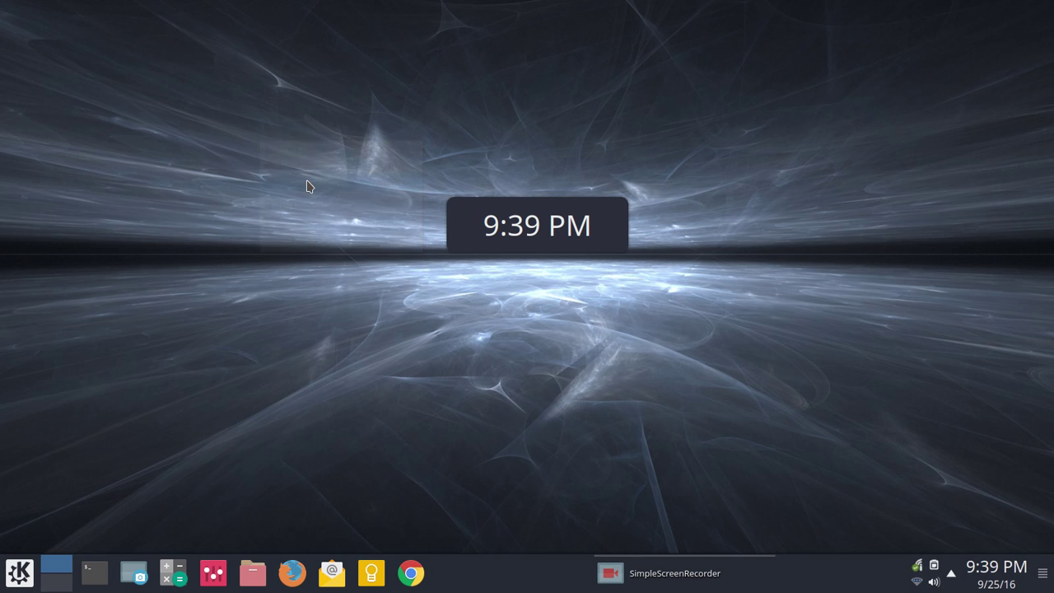
Step: Look through the widgets available to add to the desktop and close the list without adding any
right_click(253, 130)
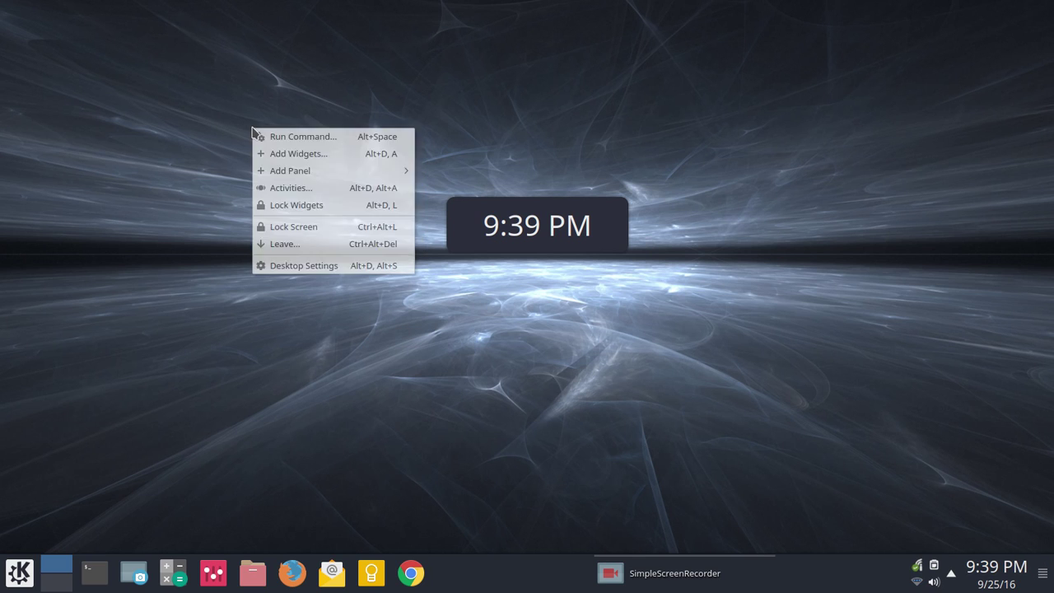
left_click(289, 155)
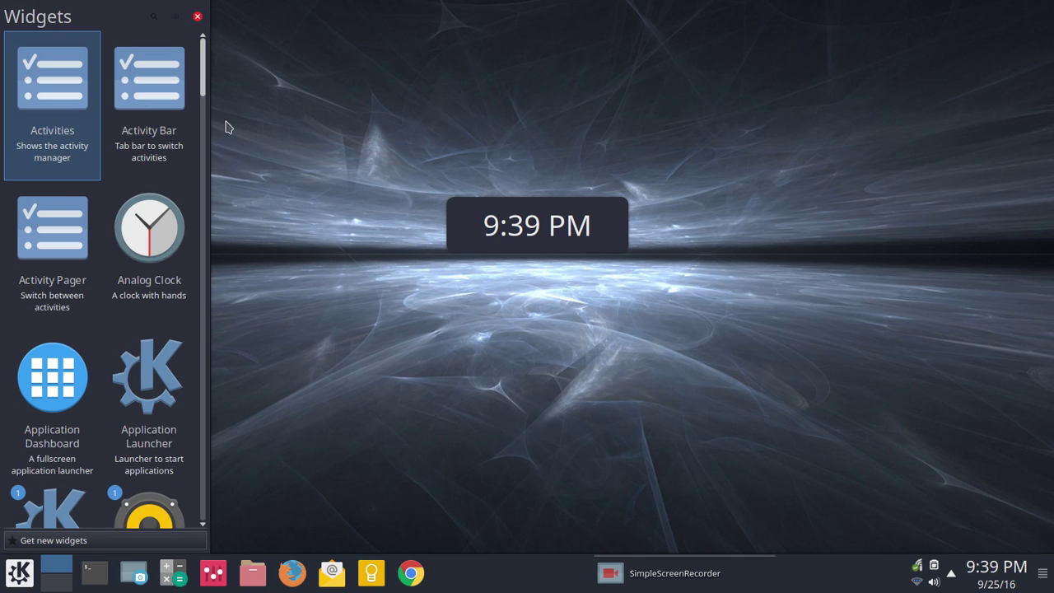
left_click_drag(203, 89, 207, 46)
left_click(198, 16)
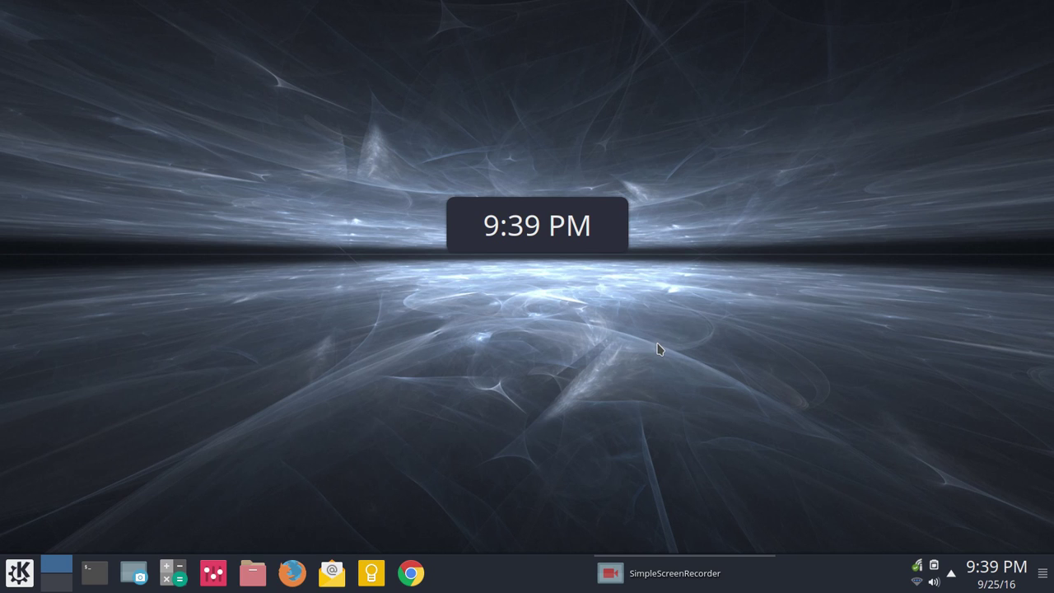
Step: Move the digital clock widget to the desktop's left edge and stretch it across nearly the full screen width
mouse_move(616, 241)
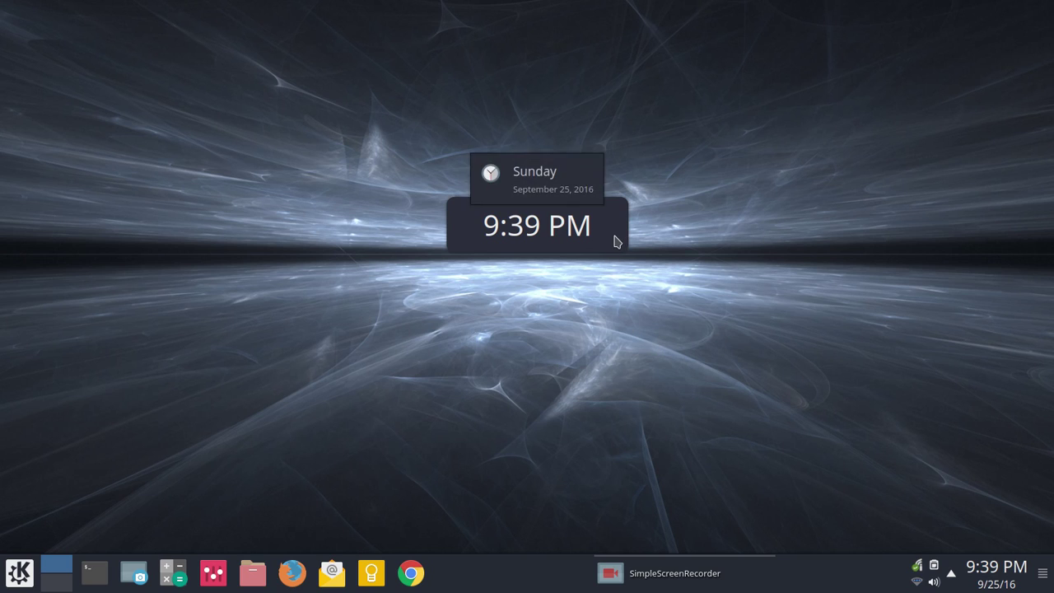
left_click_drag(616, 240, 184, 269)
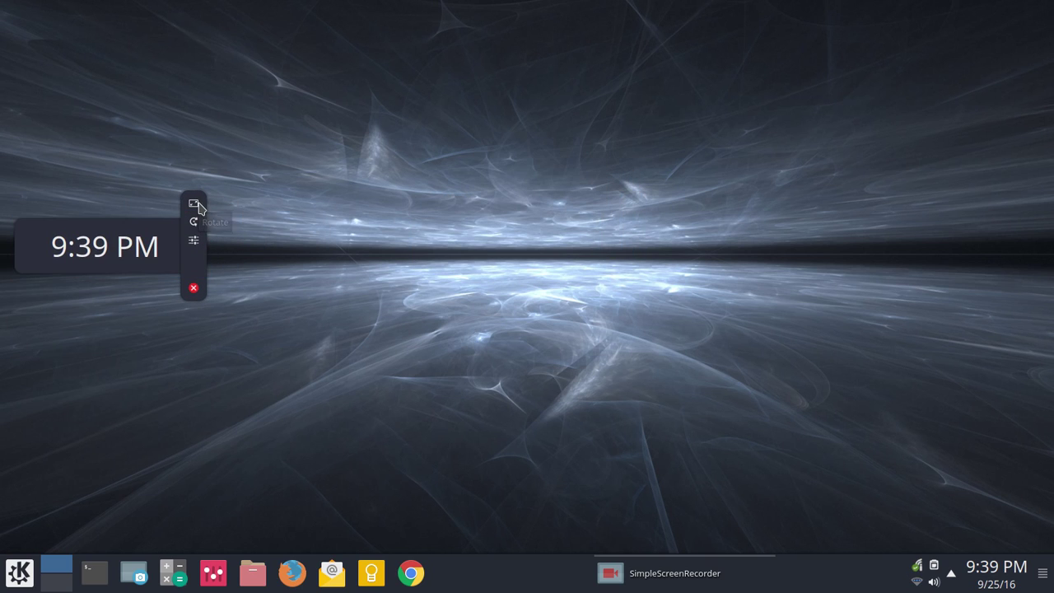
left_click_drag(194, 207, 1053, 250)
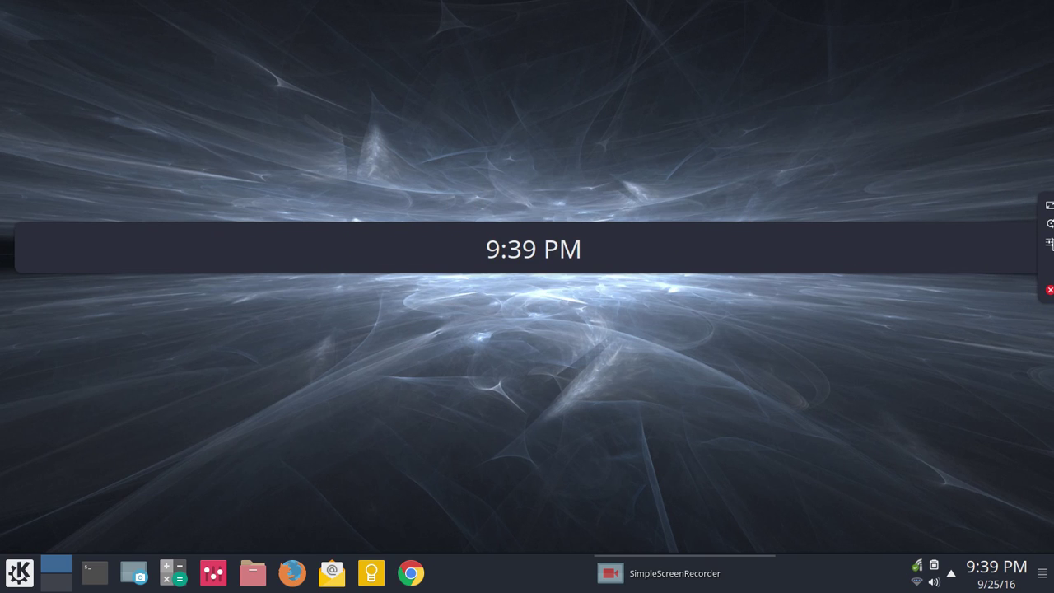
left_click_drag(1052, 212, 1018, 223)
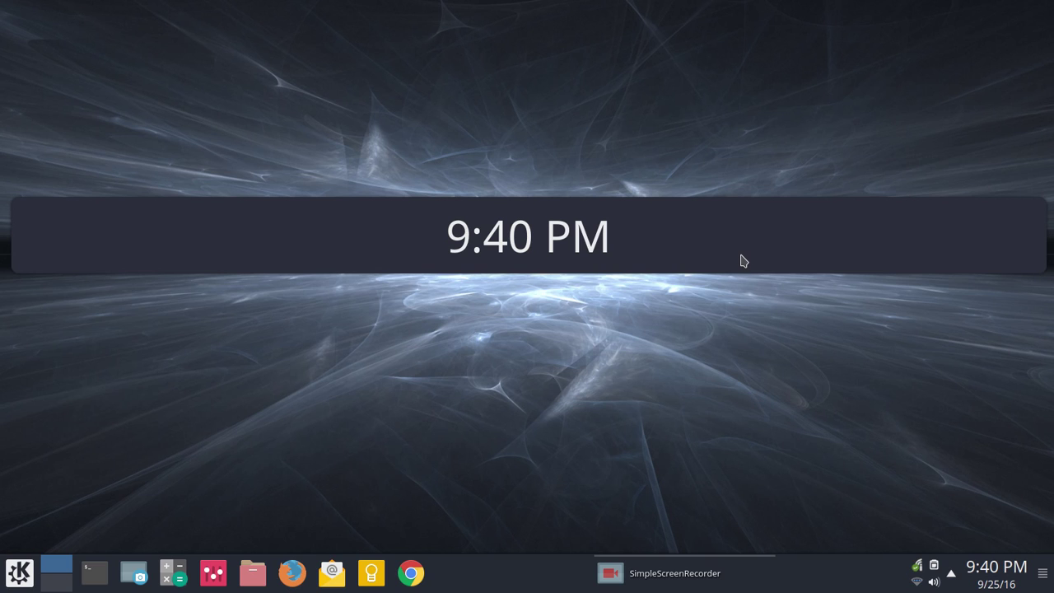
Step: Shift the stretched clock widget slightly downward and widen it to span the desktop between both screen edges
mouse_move(741, 261)
left_click_drag(742, 260, 739, 273)
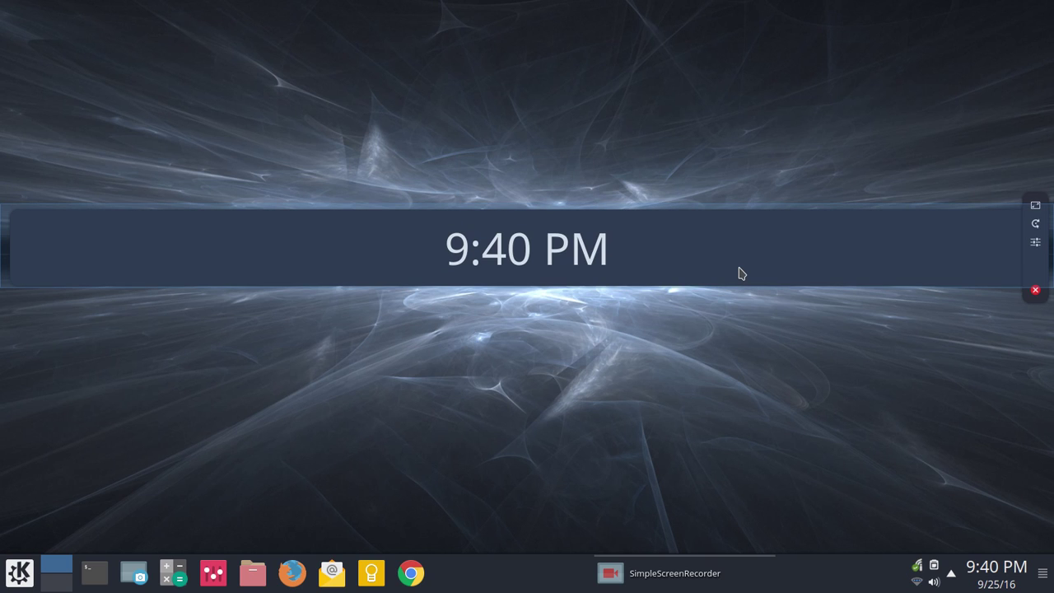
left_click_drag(741, 274, 739, 288)
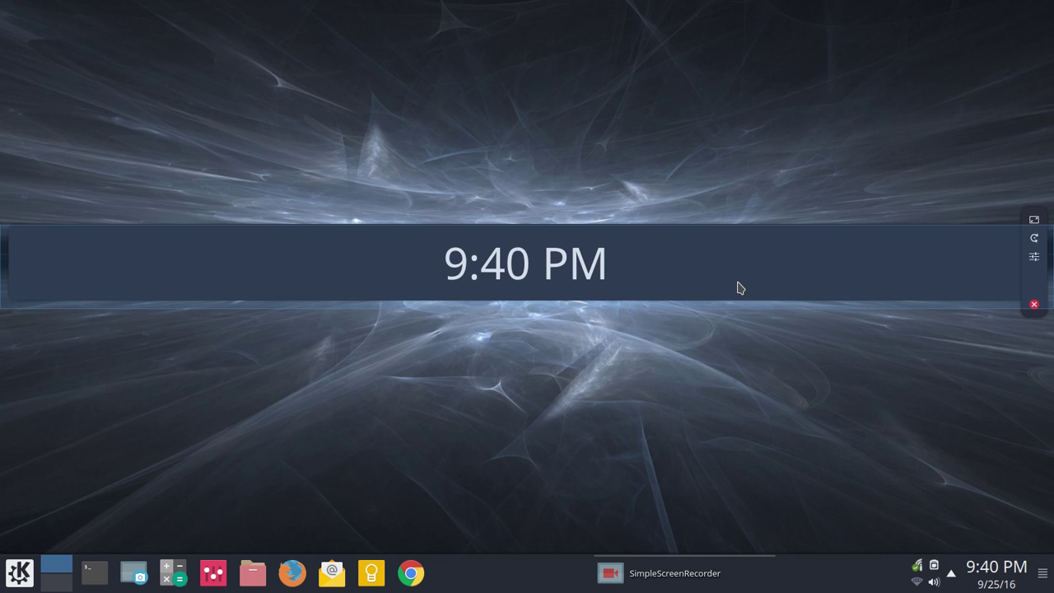
left_click_drag(740, 287, 740, 287)
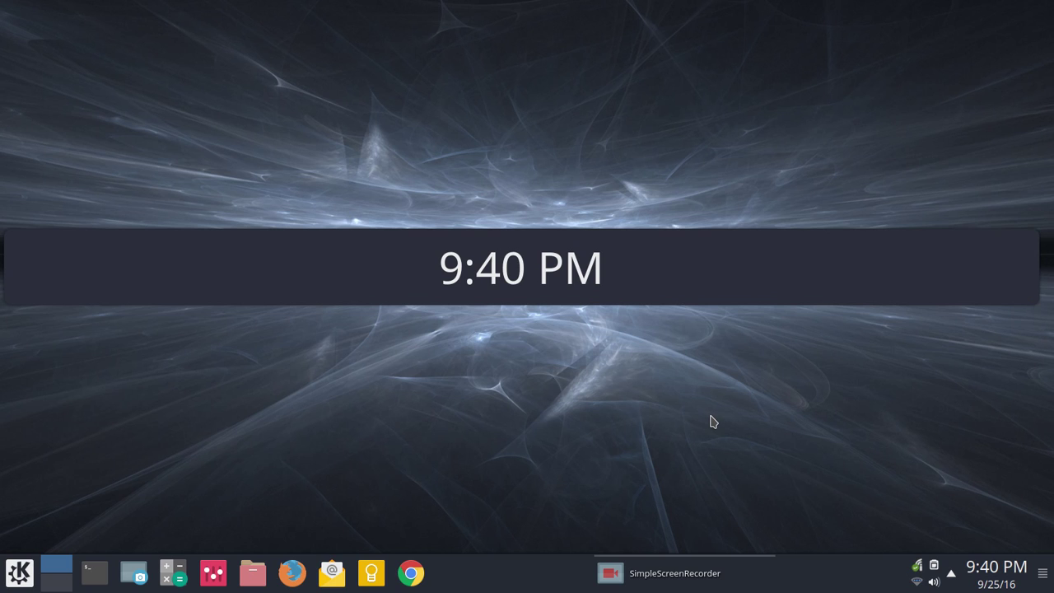
mouse_move(828, 294)
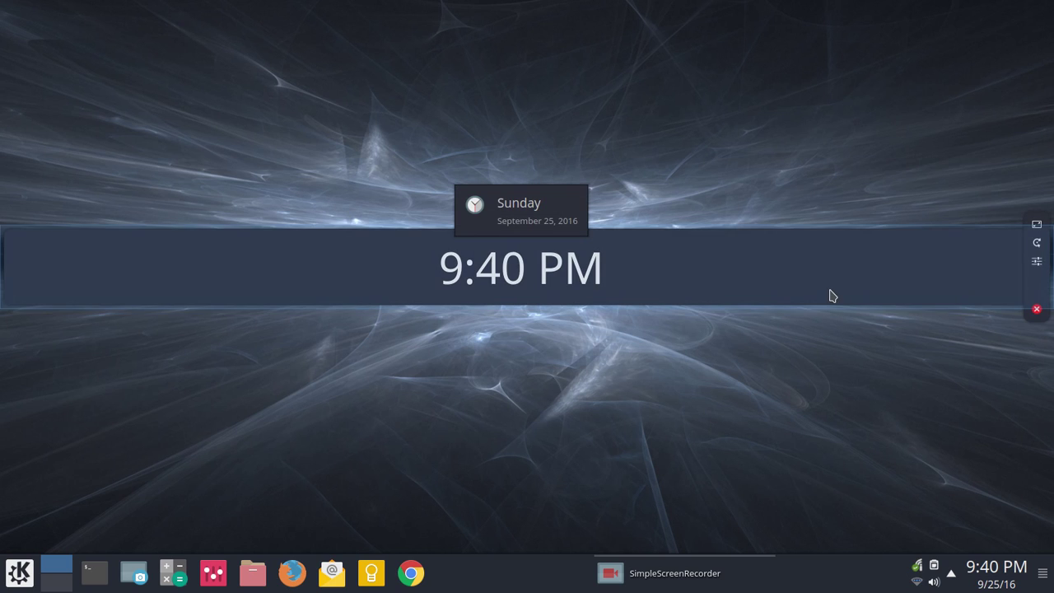
mouse_move(1041, 227)
left_mouse_down()
mouse_move(1053, 226)
mouse_move(1053, 238)
left_mouse_up()
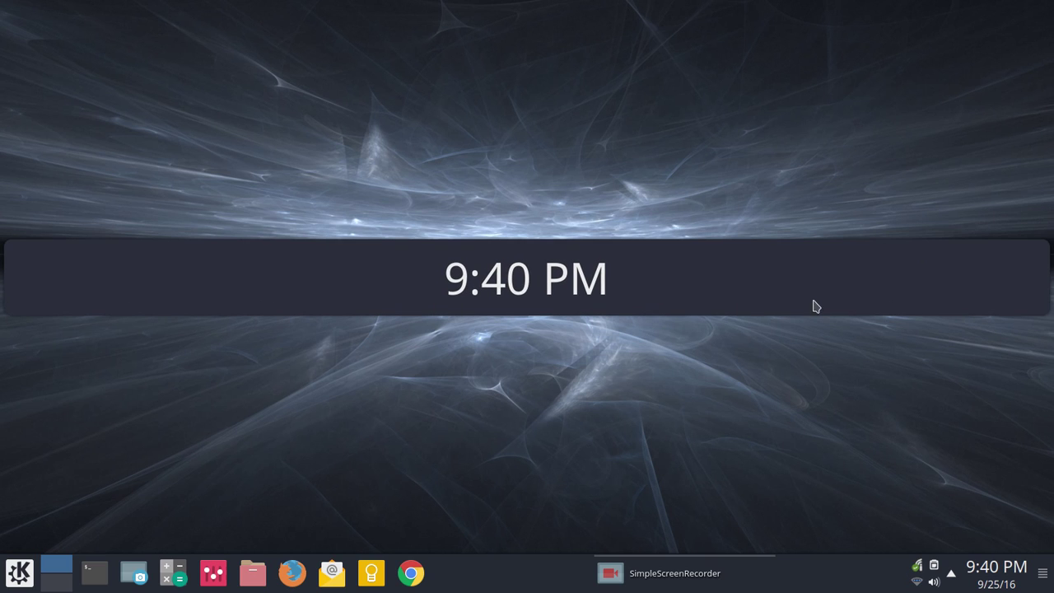
mouse_move(776, 304)
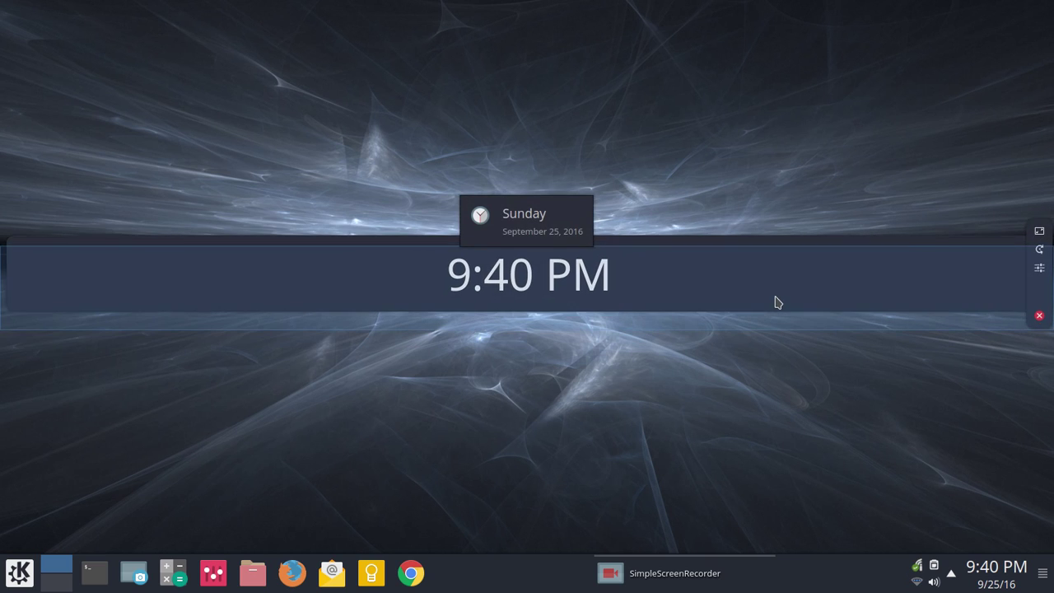